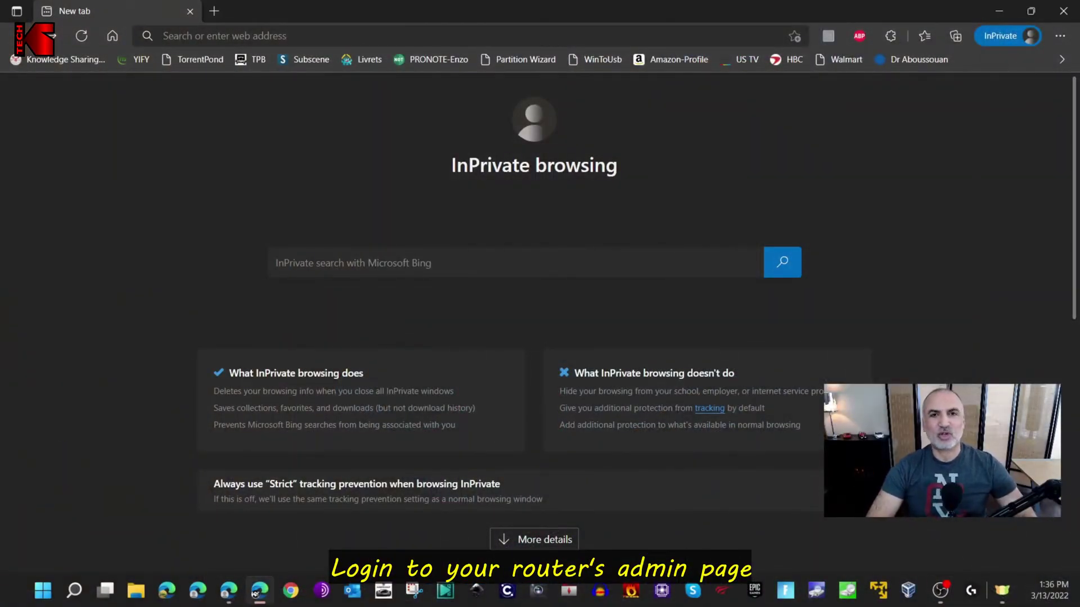
click(329, 39)
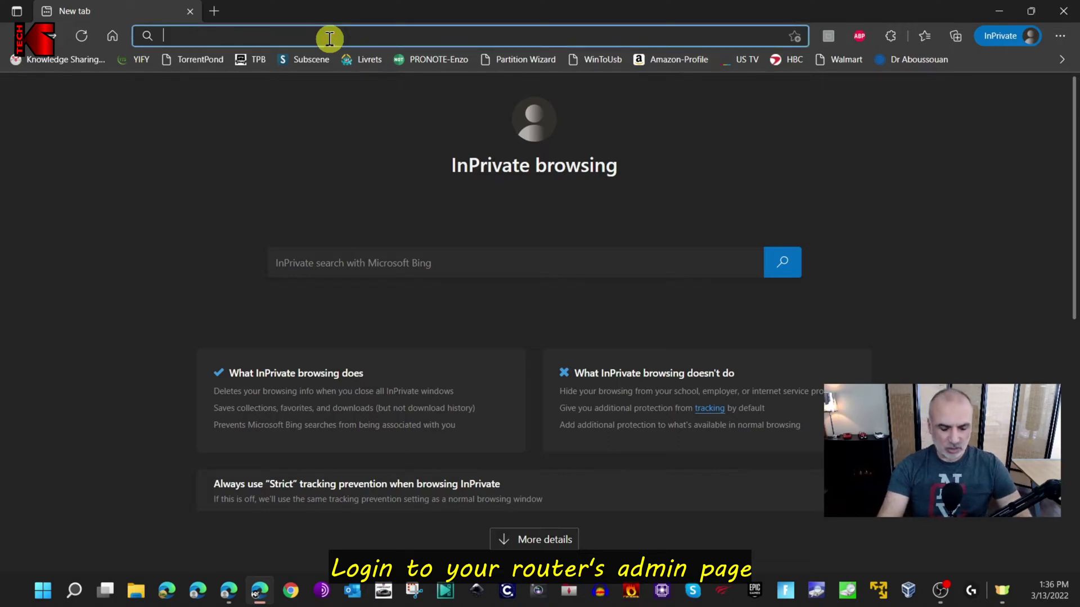
text(http://router.asus.com/)
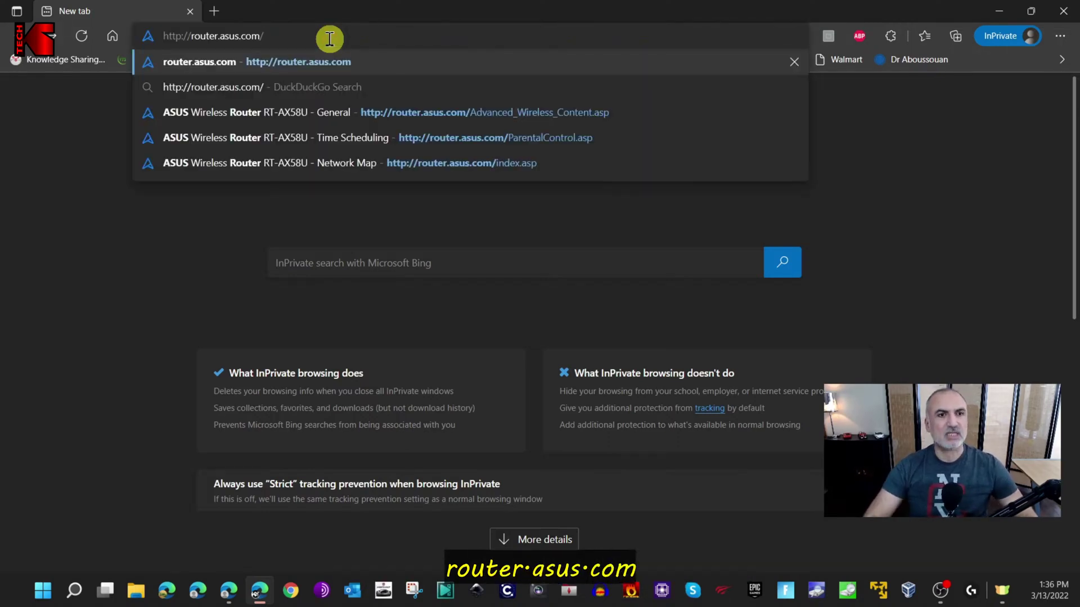
key(Return)
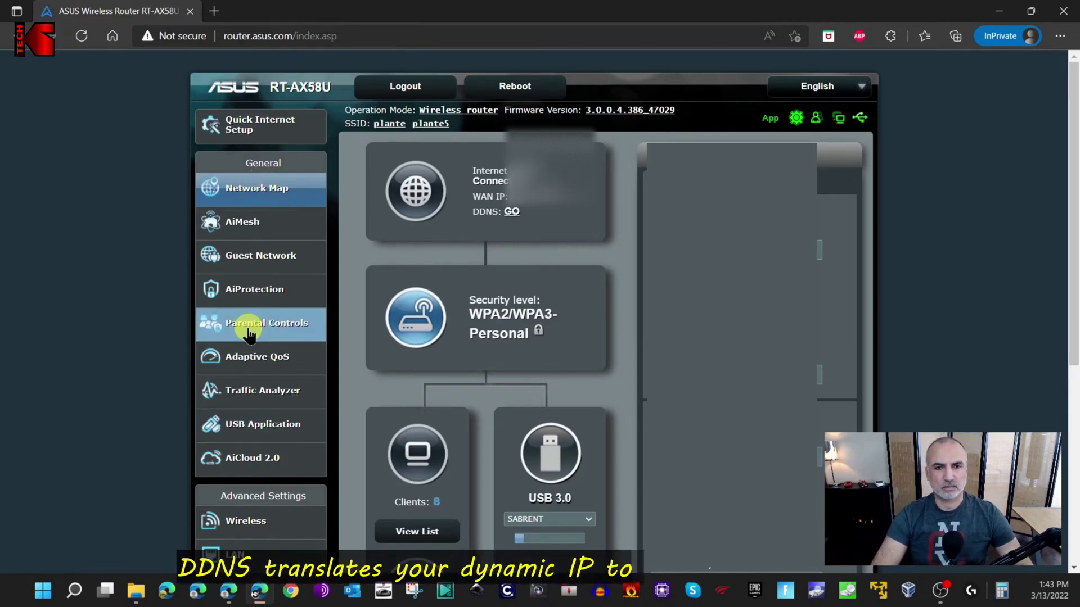
scroll(249, 335, down, 3)
click(248, 433)
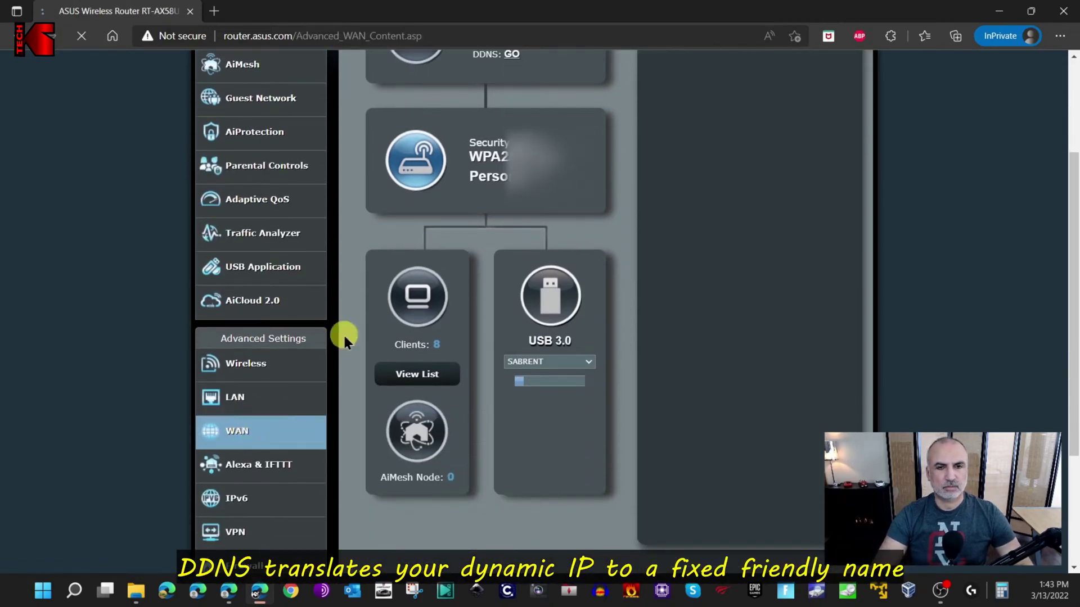
click(763, 151)
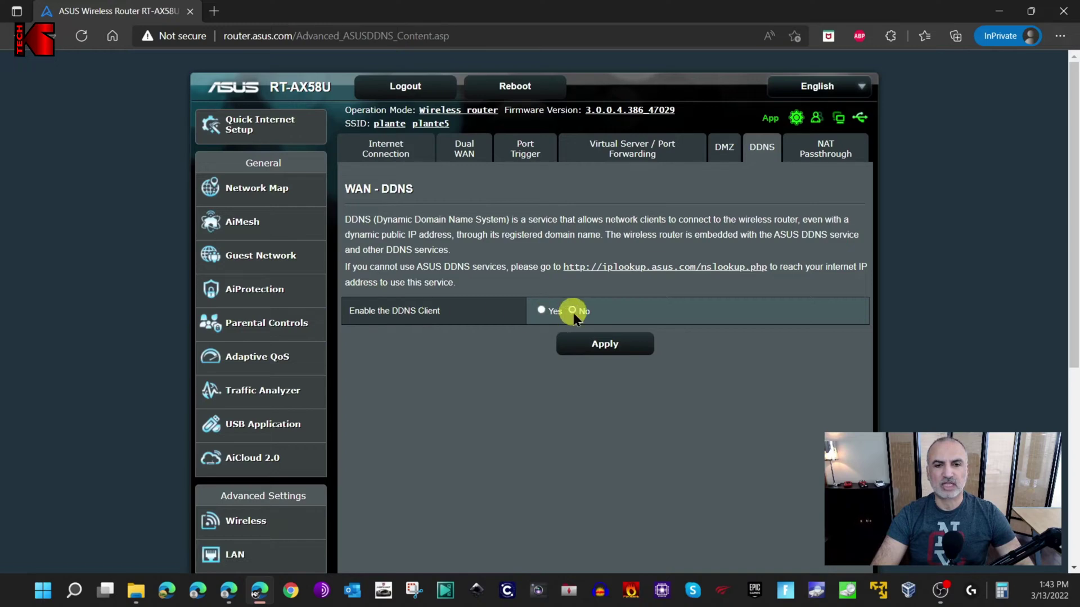
click(541, 311)
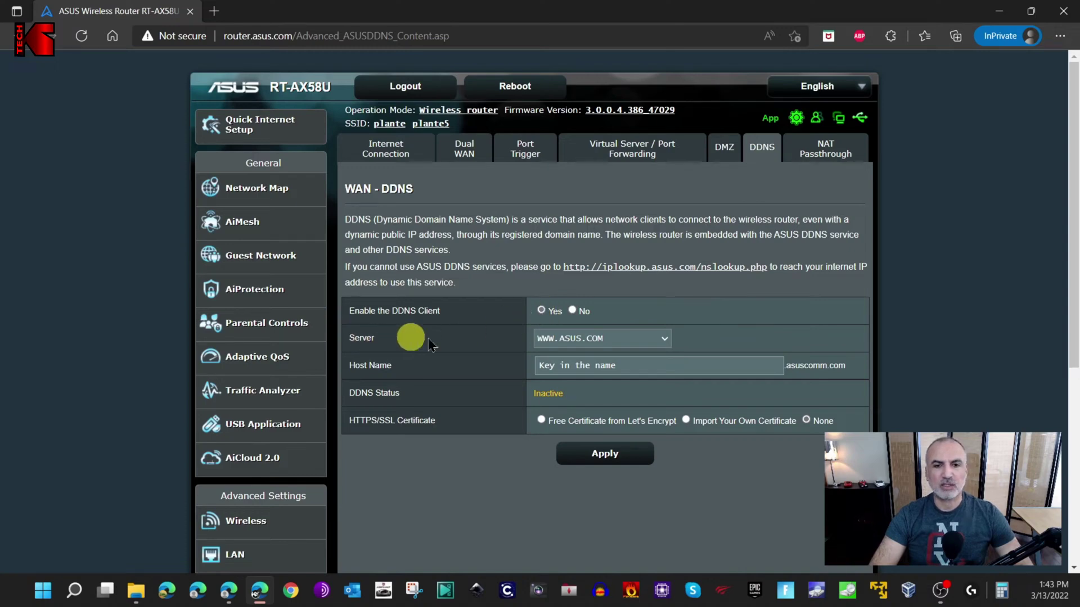
click(666, 339)
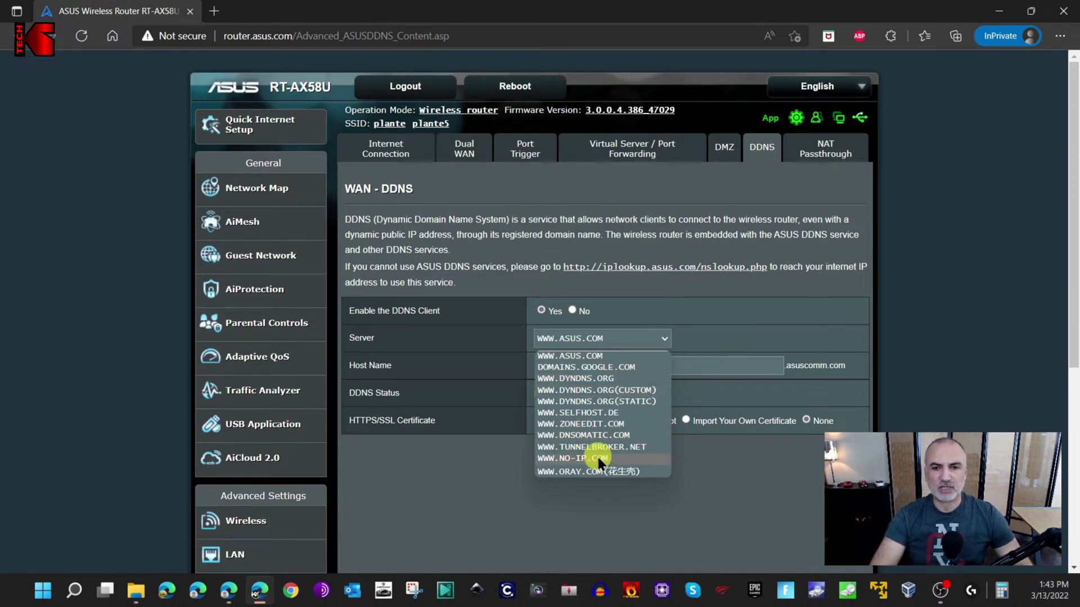
click(562, 359)
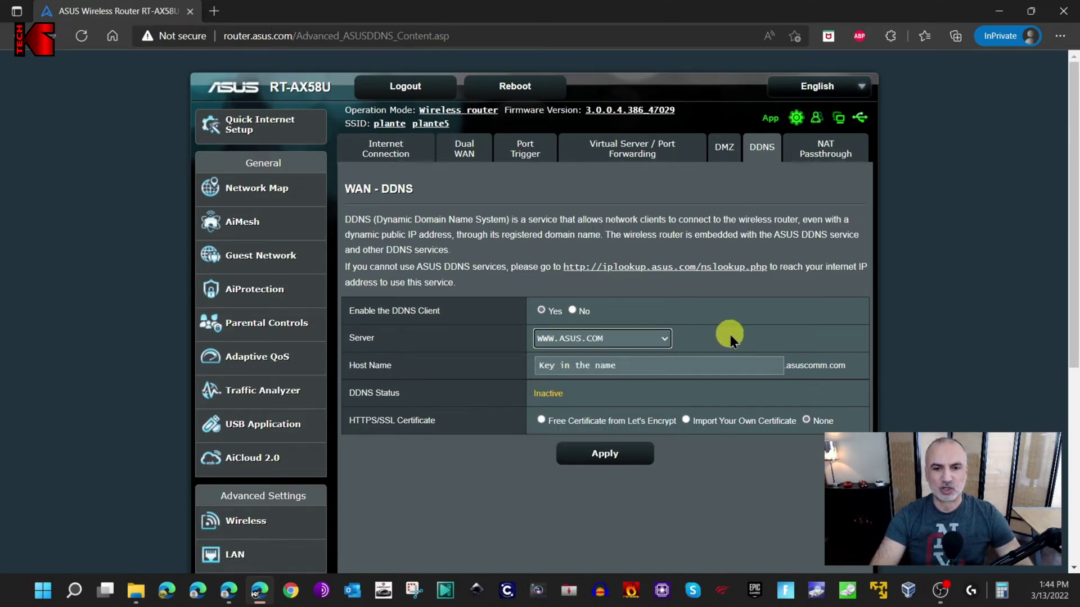
- Register the DDNS host name myddns8974 with a free Let's Encrypt certificate and apply the settings
click(624, 366)
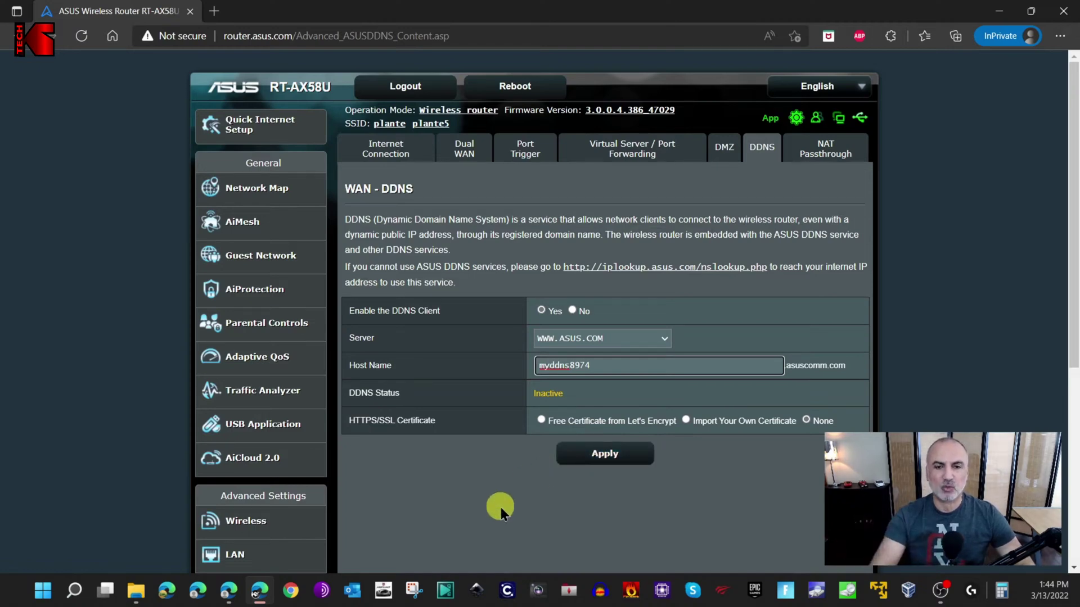
click(541, 421)
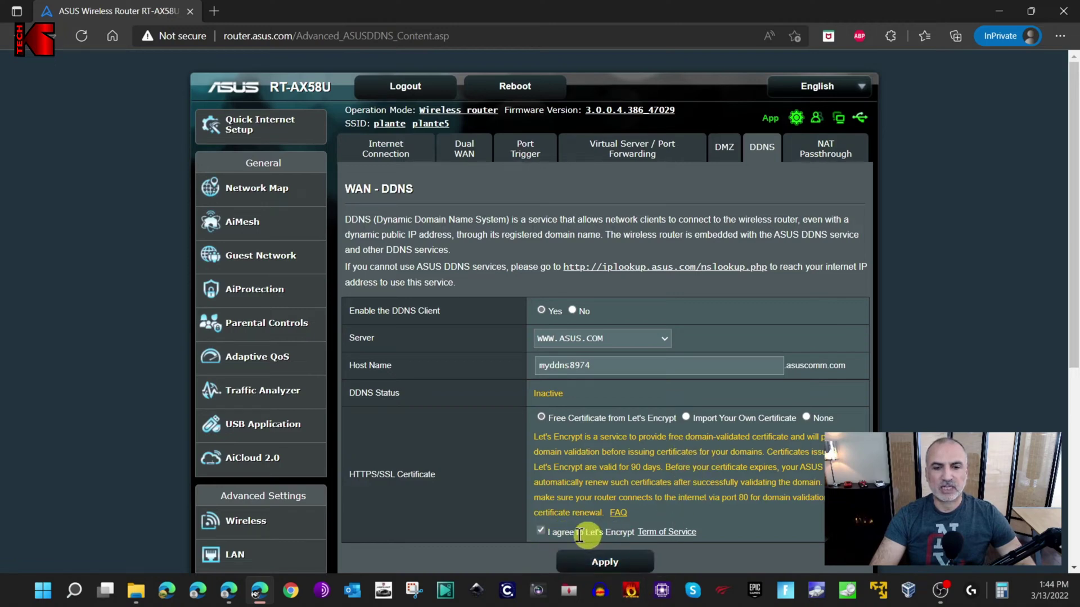
click(605, 563)
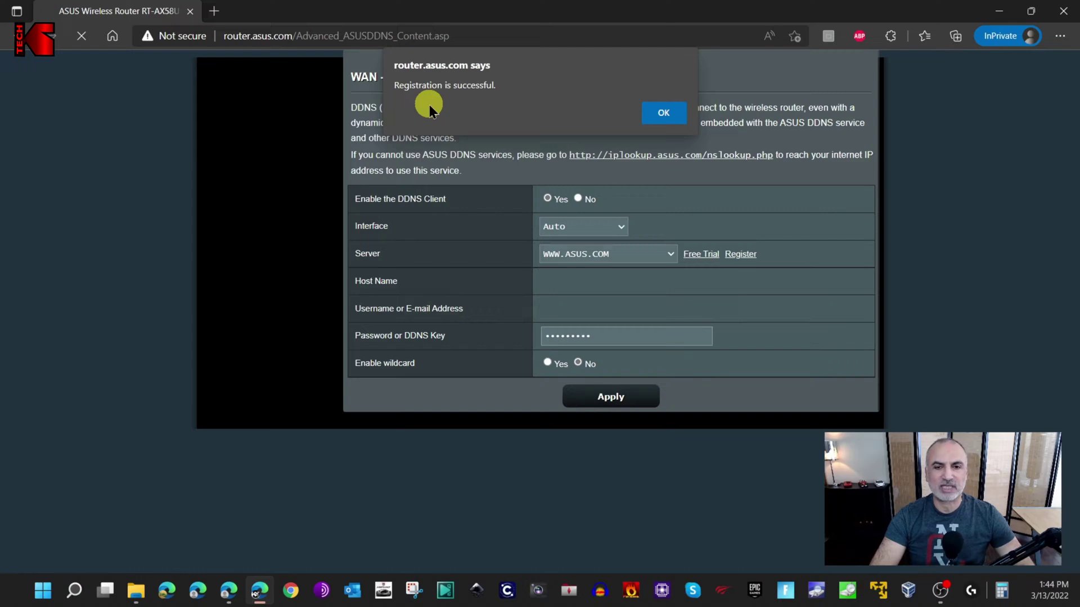
click(663, 114)
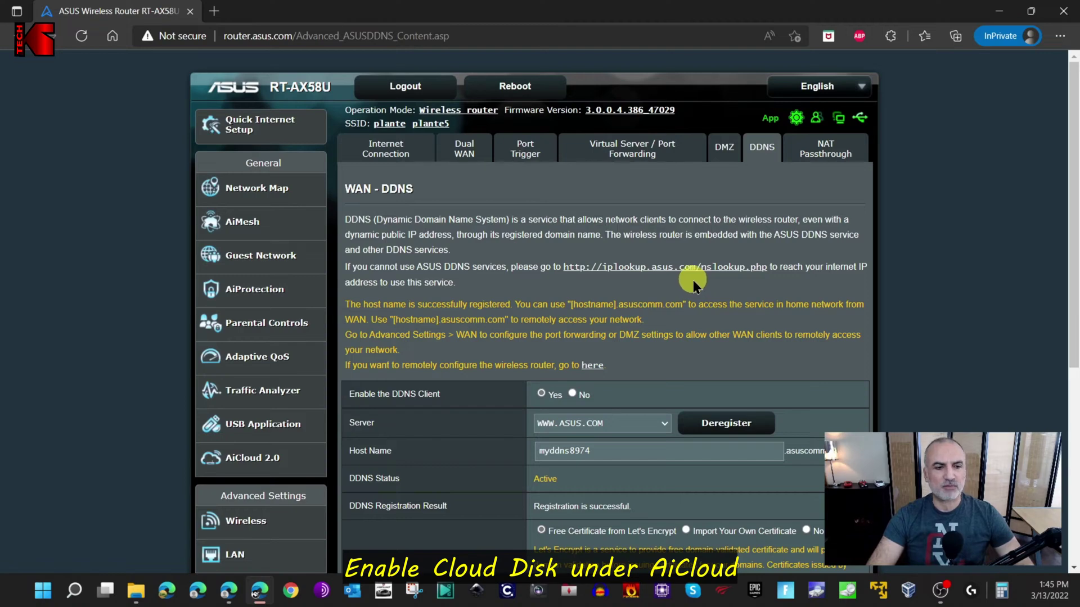
- Turn on Cloud Disk in the router's AiCloud 2.0 settings
click(243, 464)
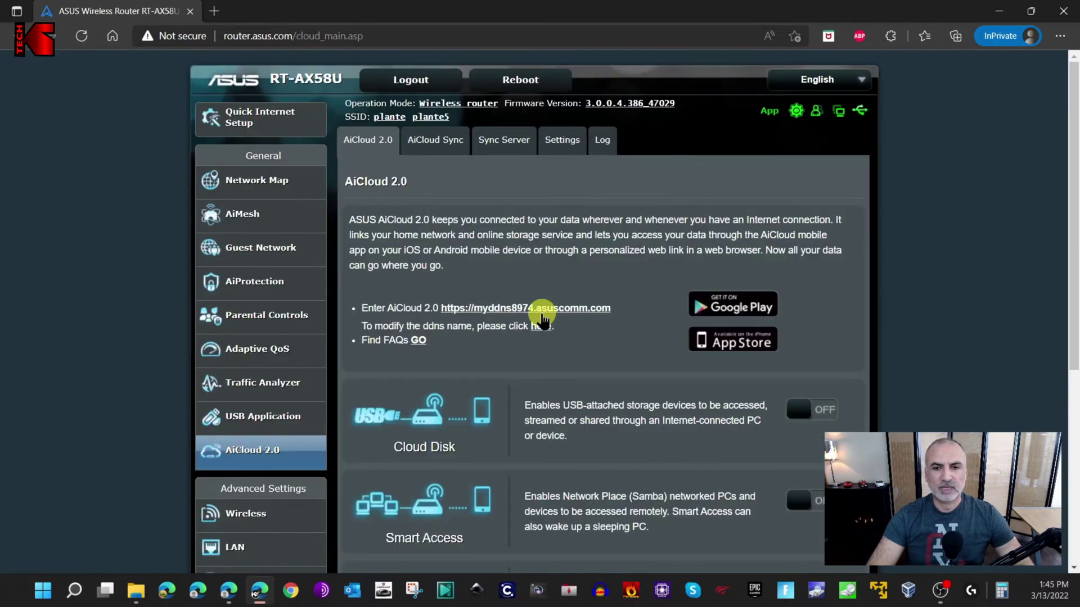
scroll(540, 312, down, 3)
scroll(539, 311, down, 1)
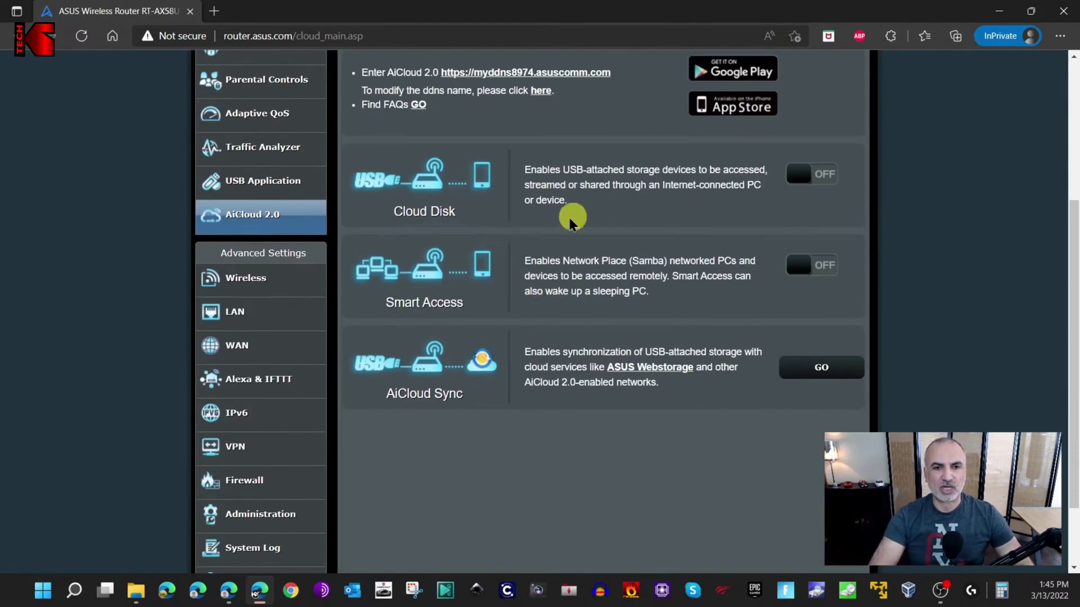
click(805, 186)
click(805, 186)
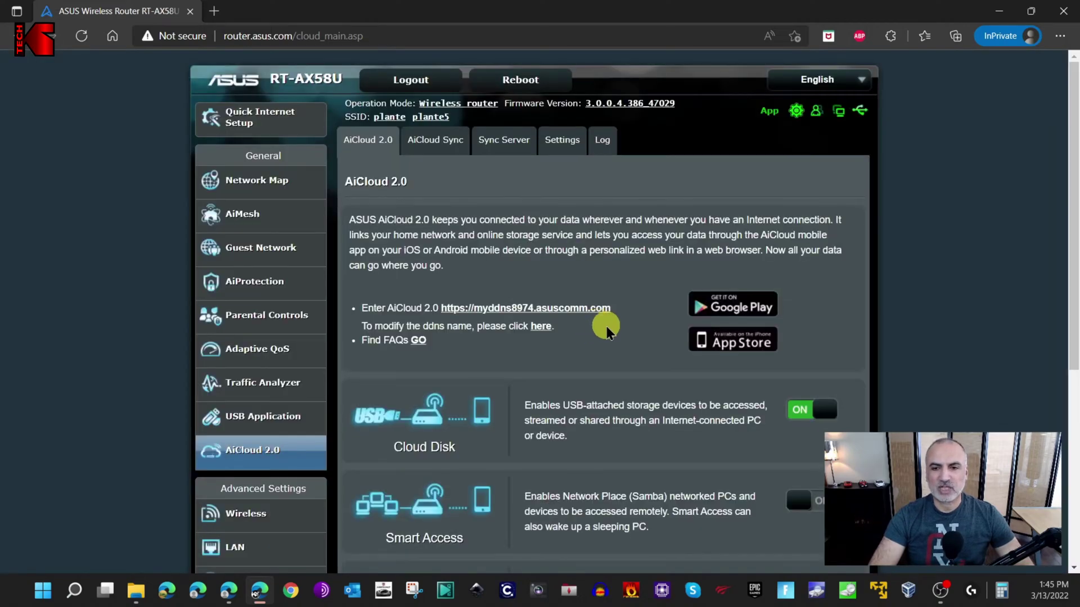
- Enable the password protection feature in the AiCloud 2.0 settings
scroll(606, 327, down, 3)
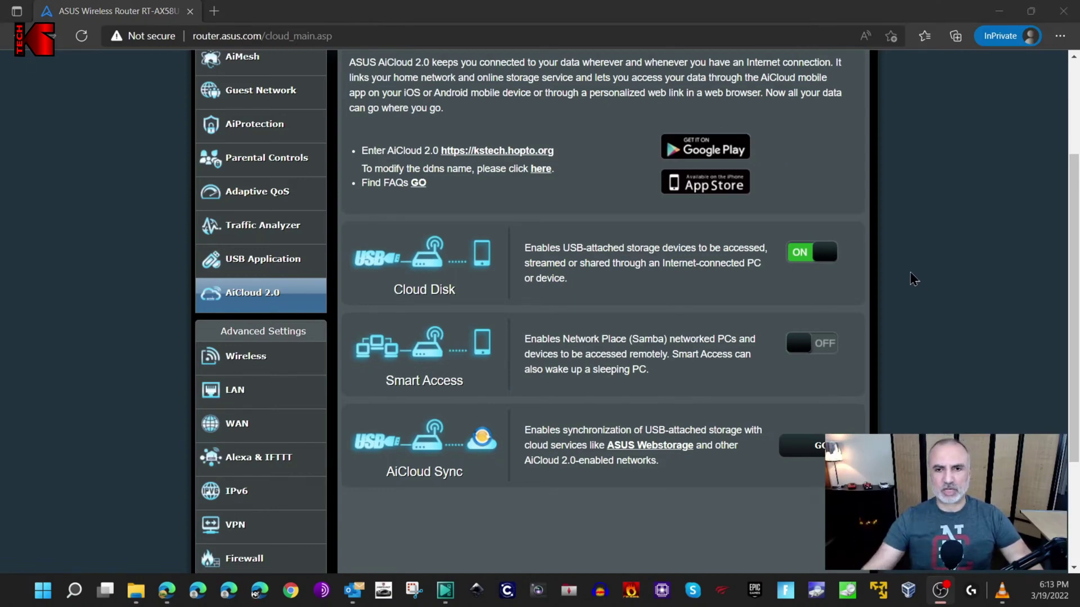
scroll(858, 247, up, 3)
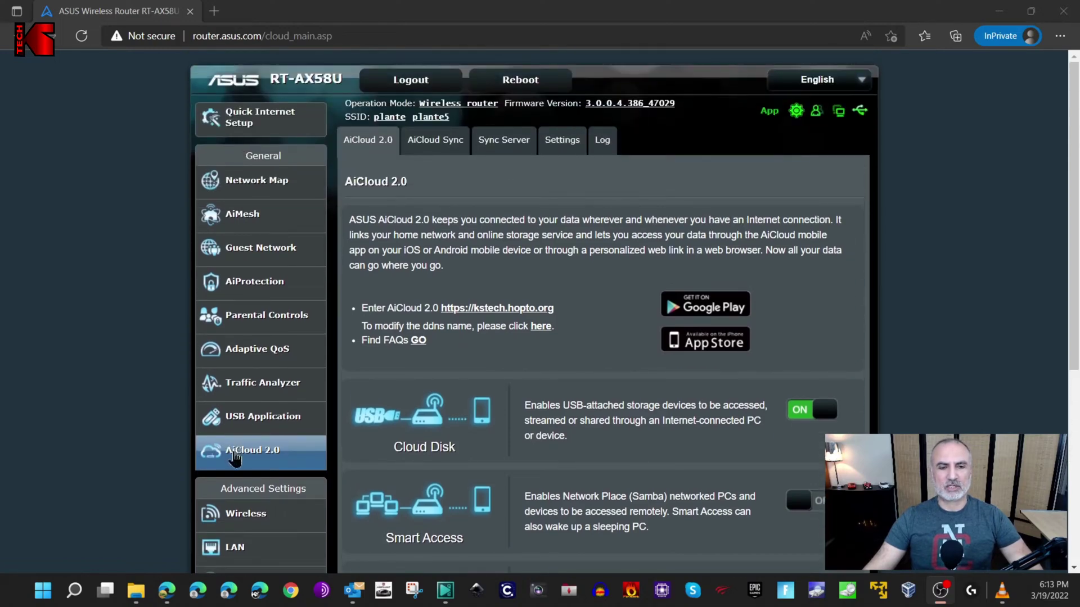
click(573, 152)
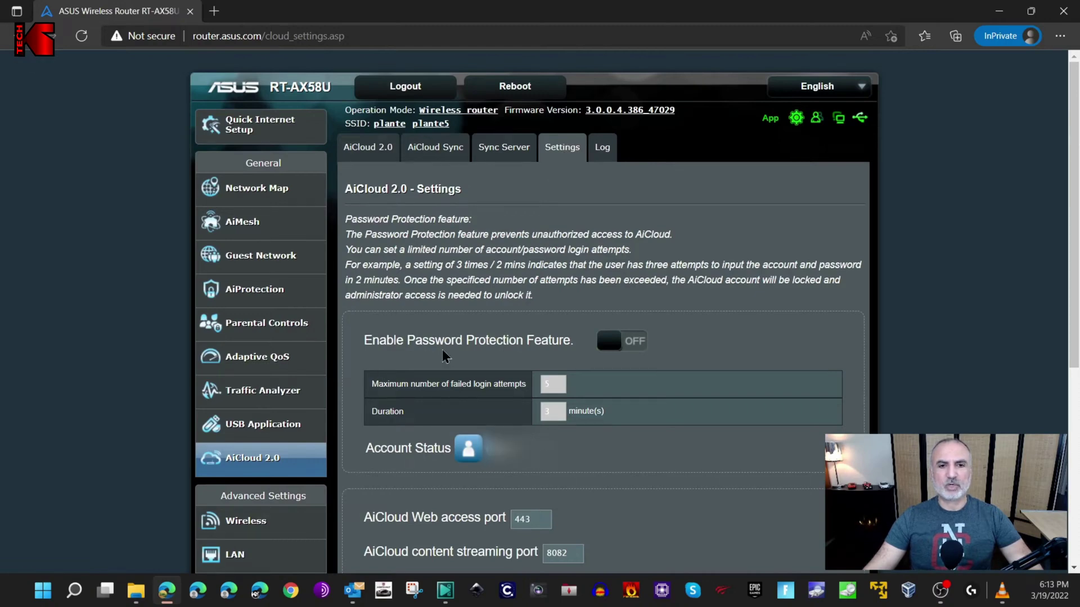
click(612, 346)
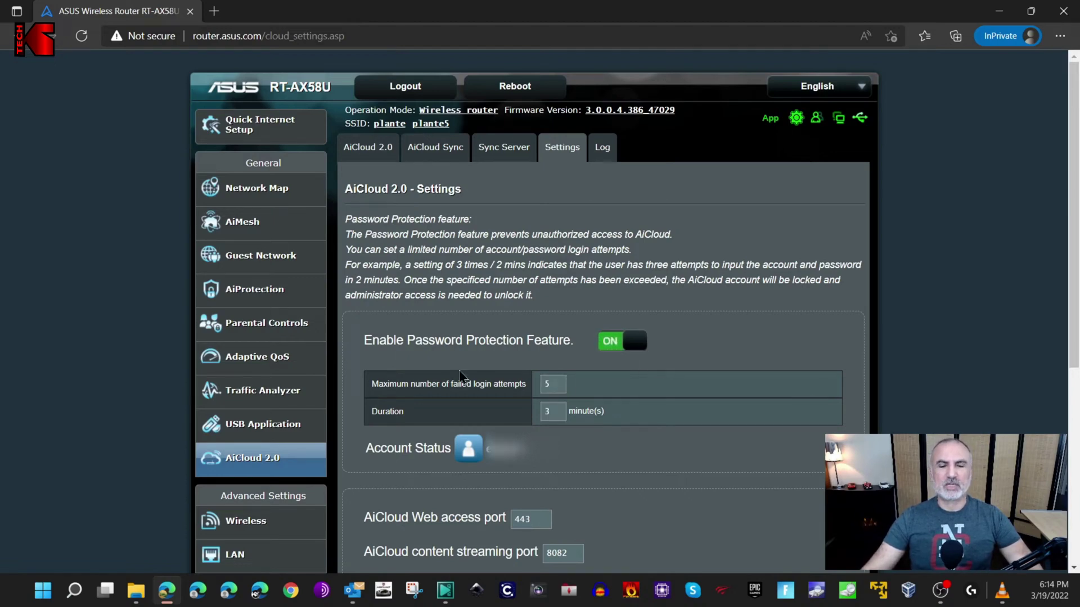
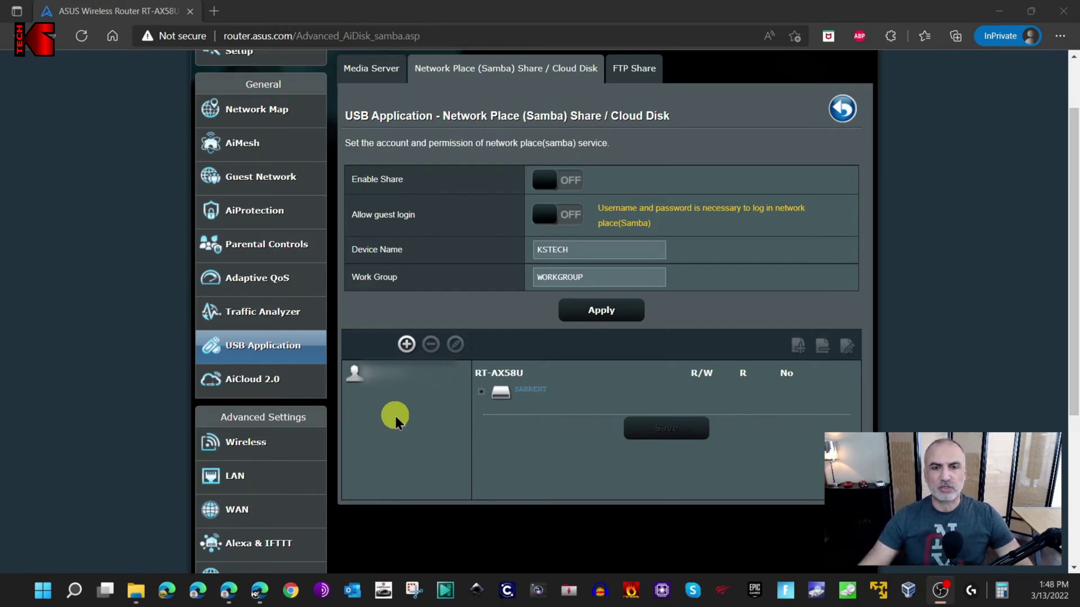
- Add a new Cloud Disk account named kst, entering and retyping the account password
click(408, 345)
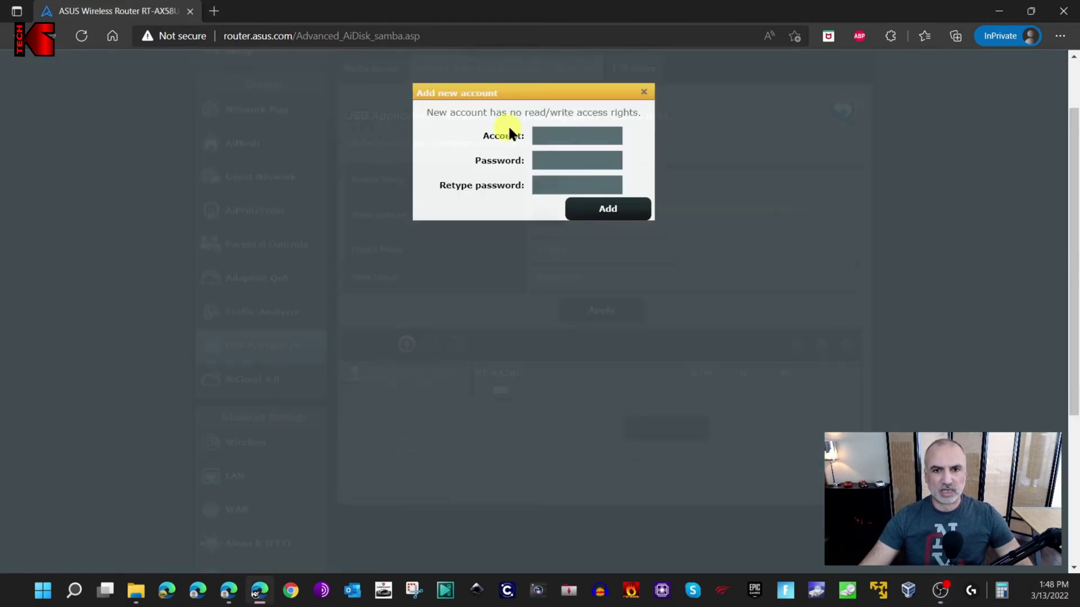
click(565, 133)
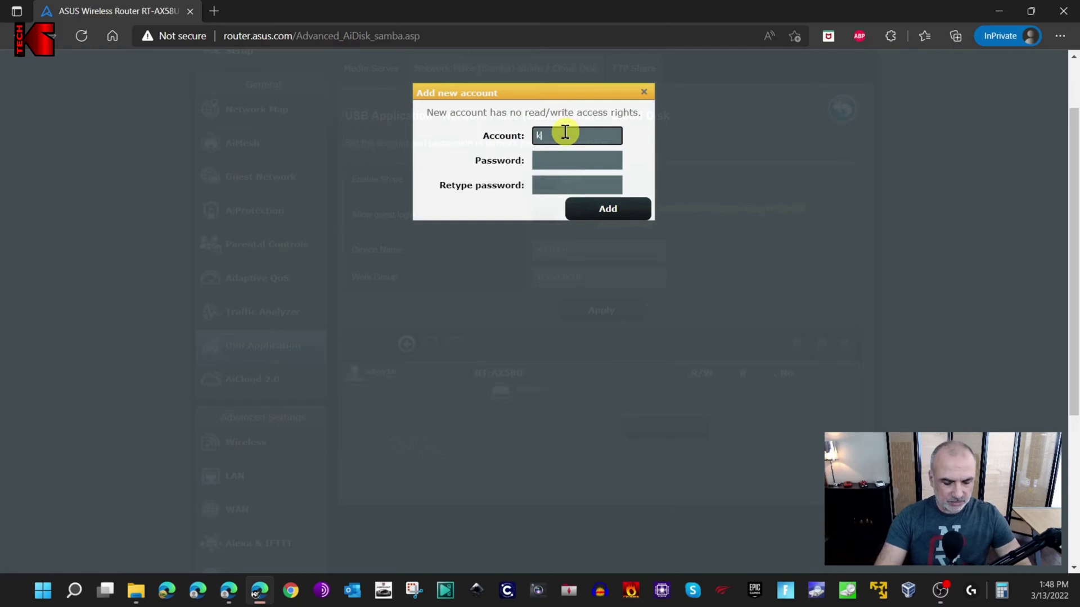
key(Tab)
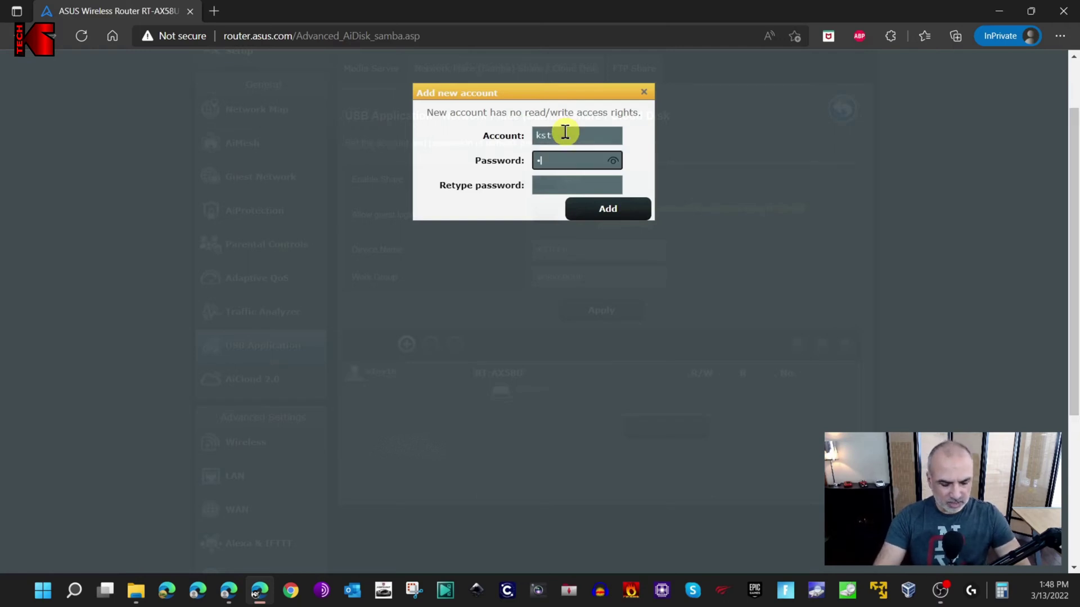
key(Tab)
key(ctrl+v)
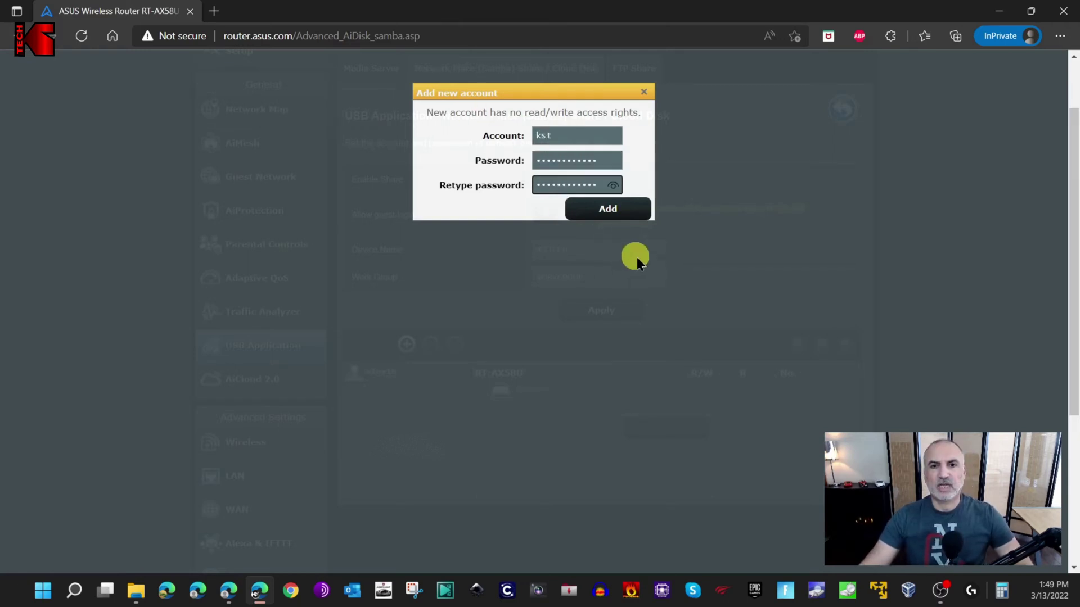
click(604, 208)
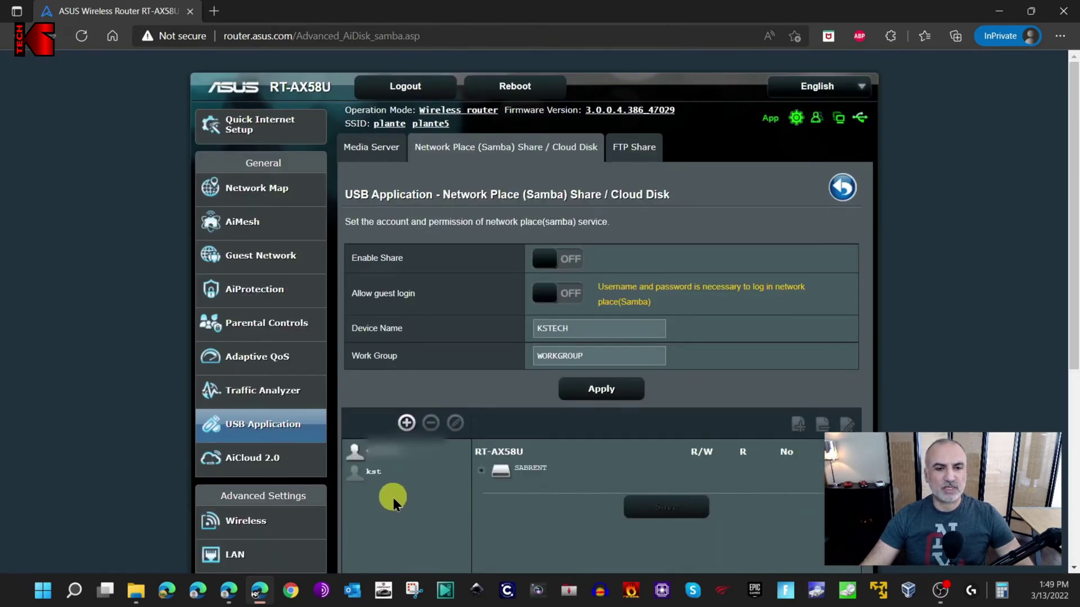
- Give the kst account read/write access to Documents and read-only access to Photos-Videos on Samsung_256_SSD, and save the permissions
scroll(393, 497, down, 3)
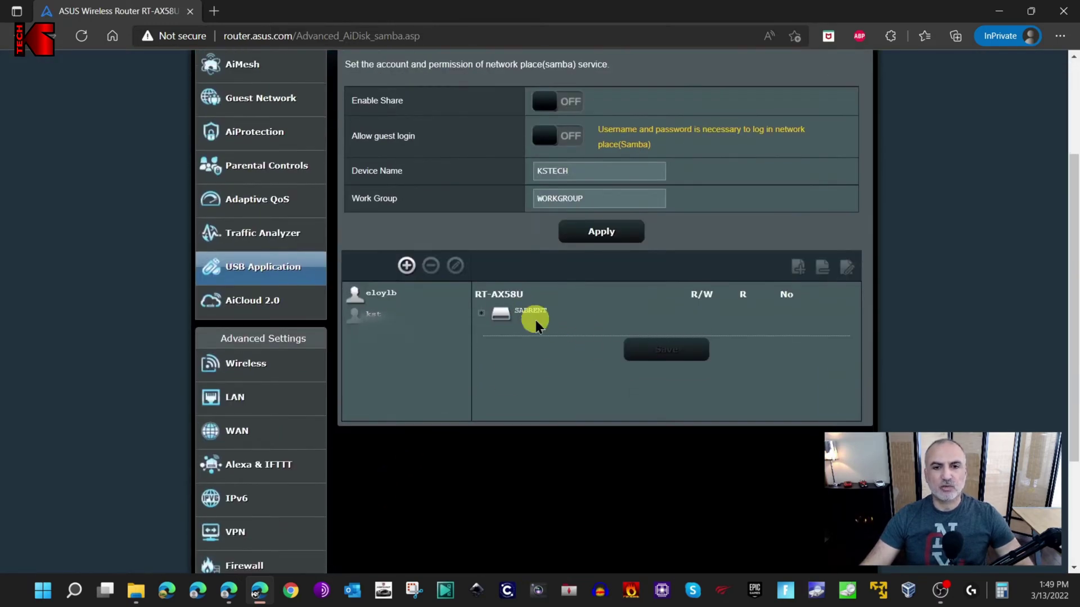
click(366, 314)
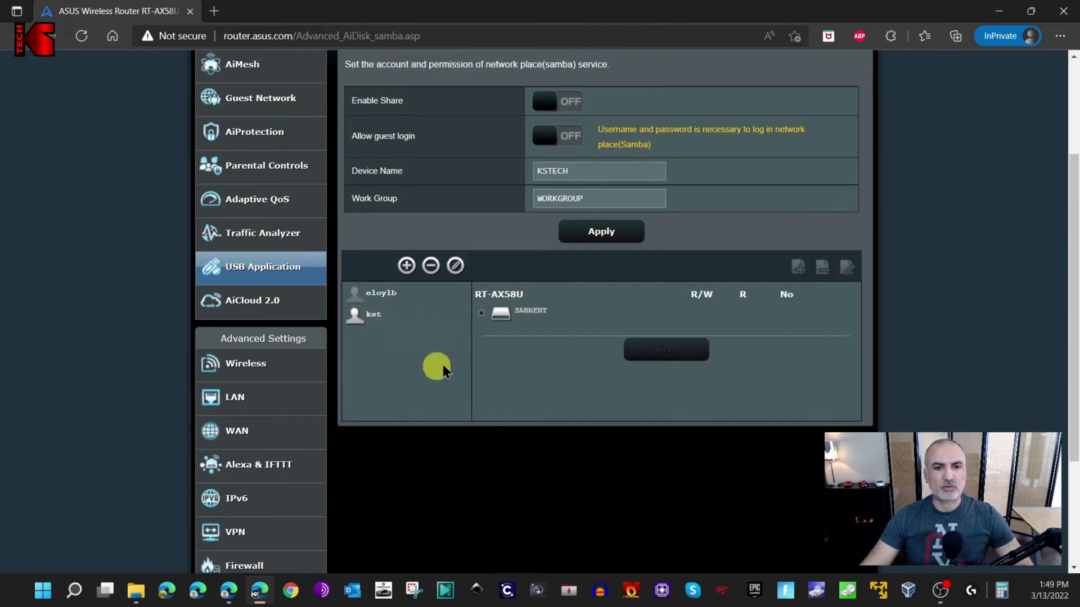
click(507, 318)
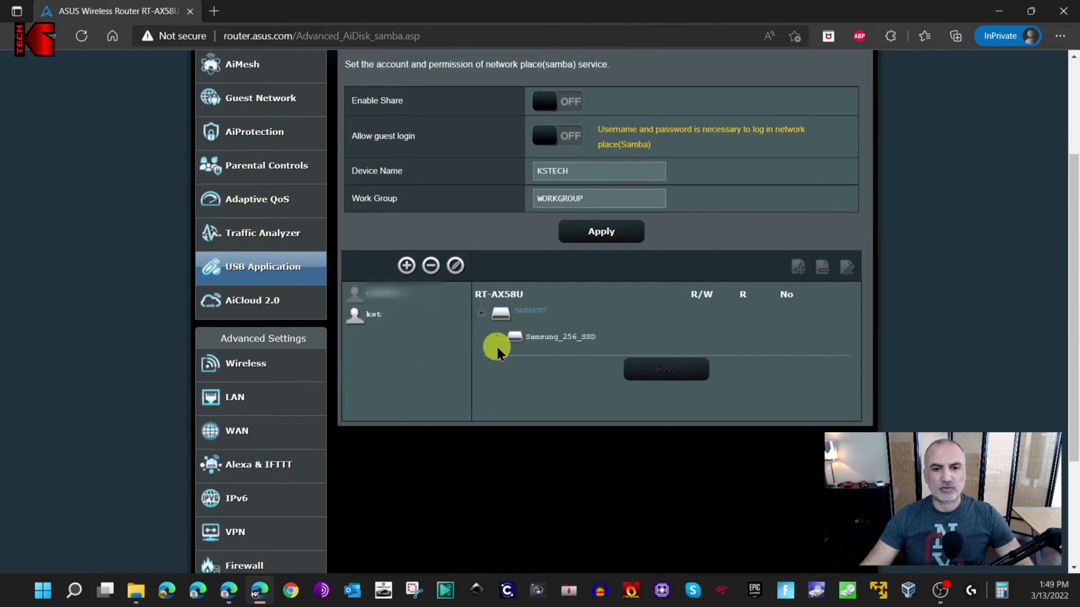
click(497, 336)
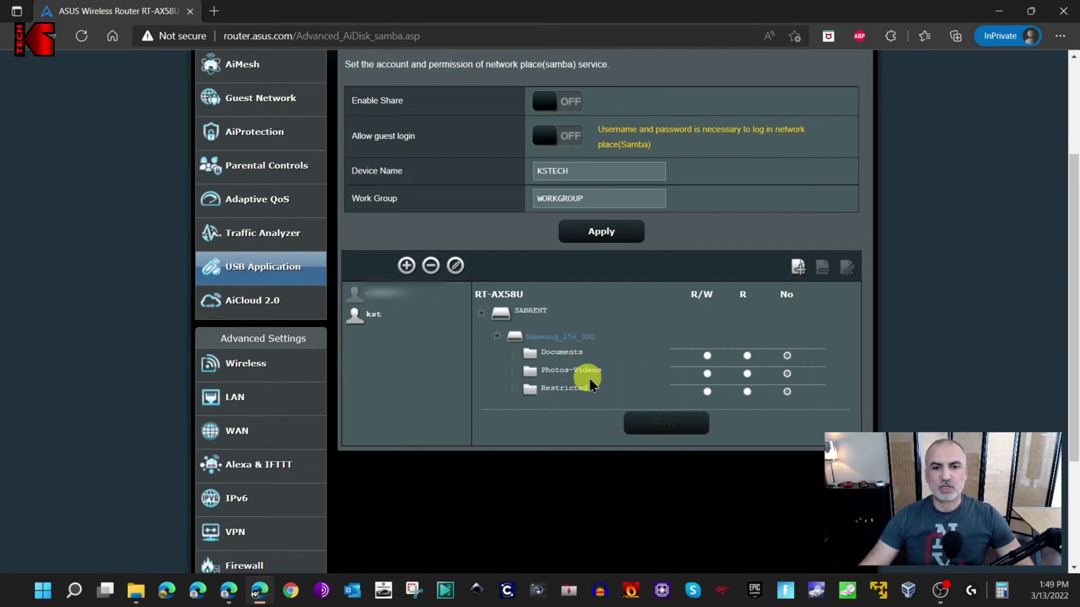
click(563, 351)
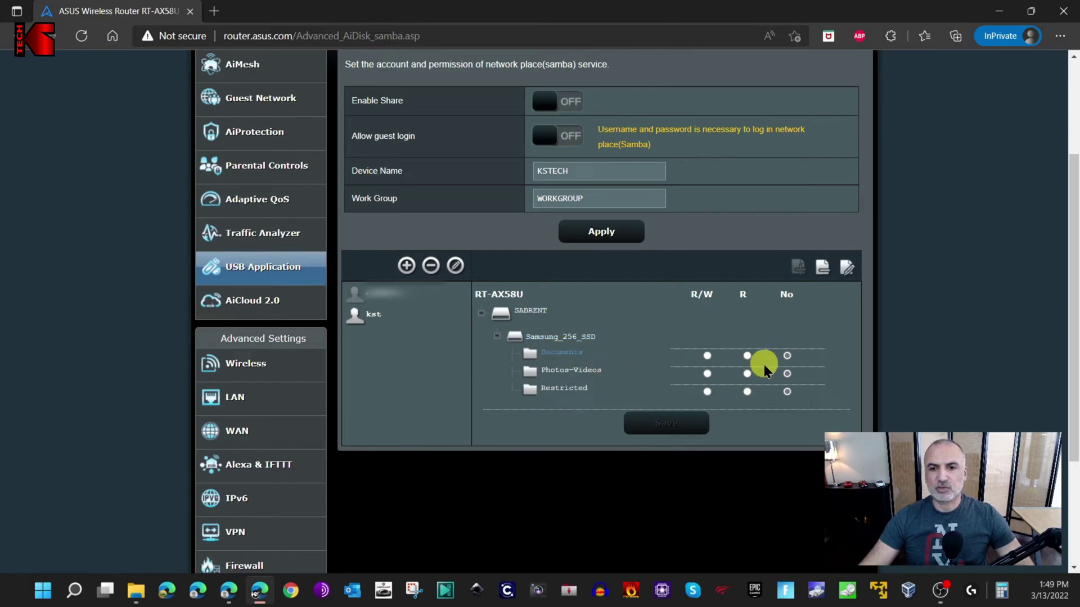
click(706, 355)
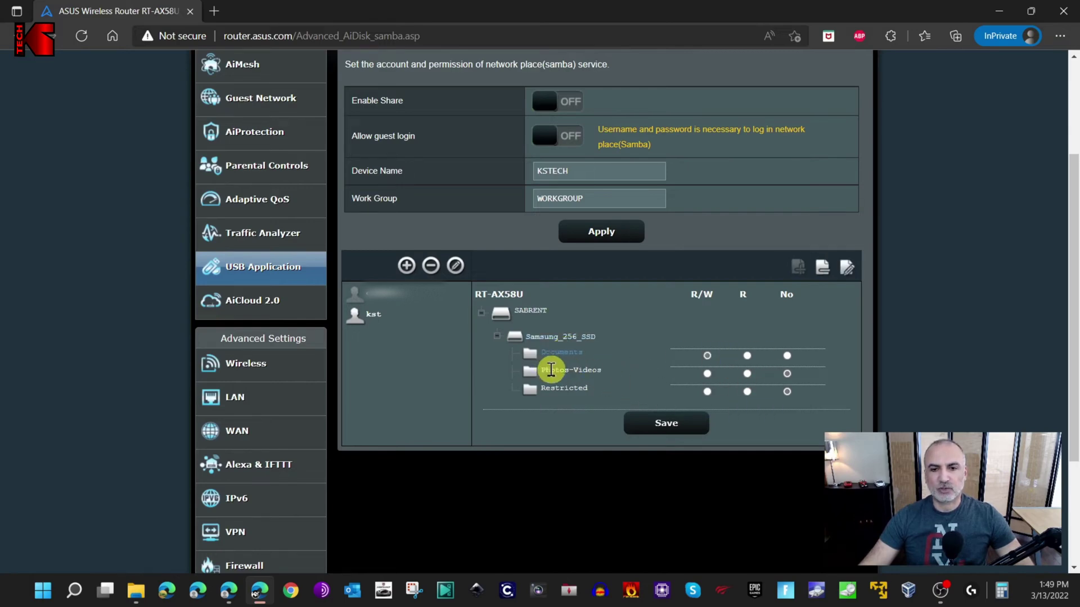
click(745, 375)
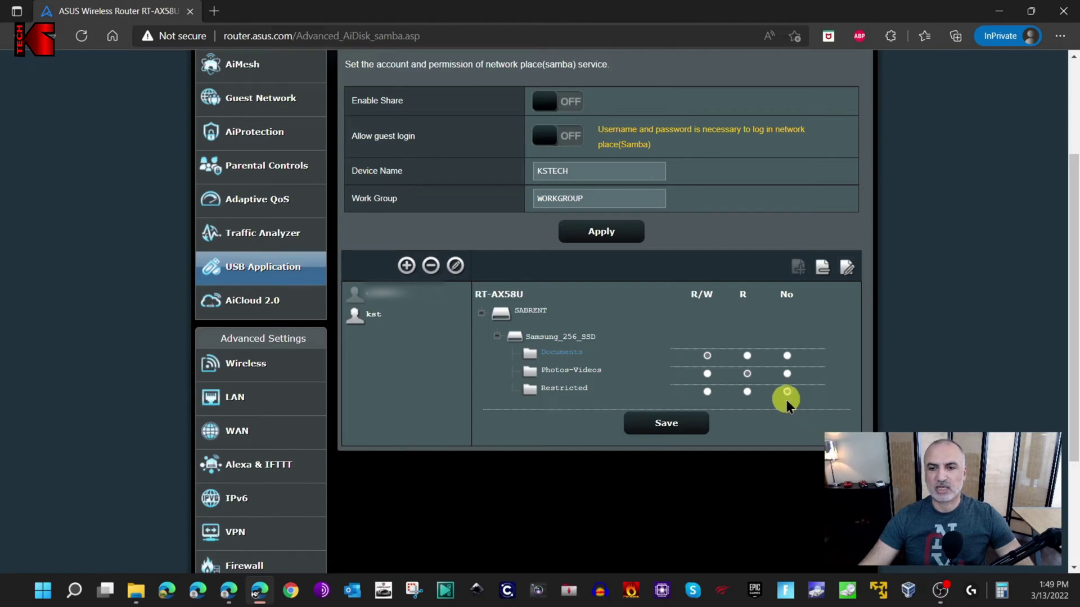
click(664, 425)
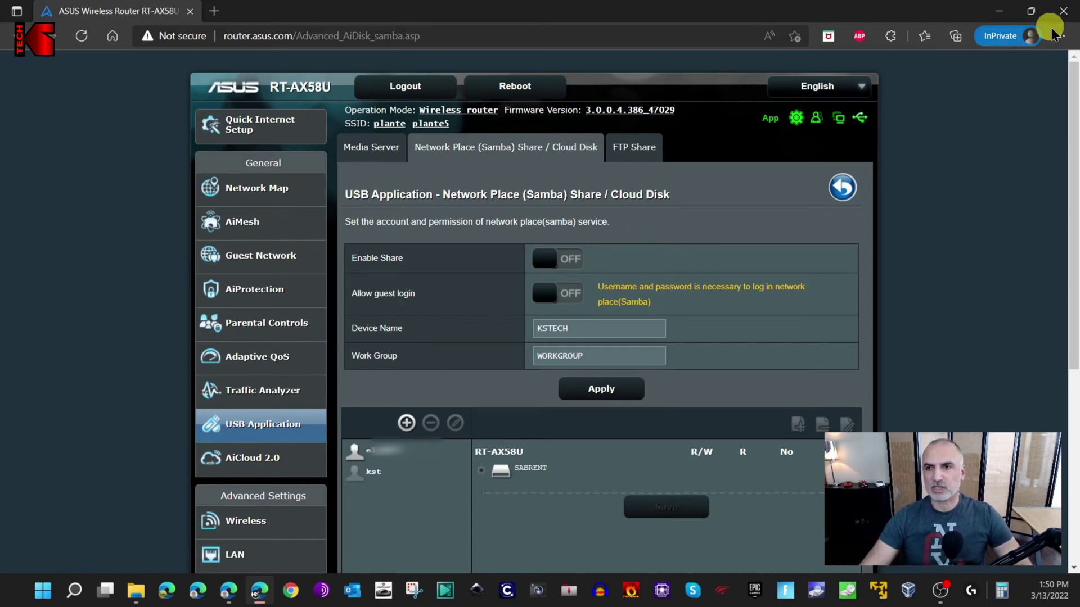
click(1064, 17)
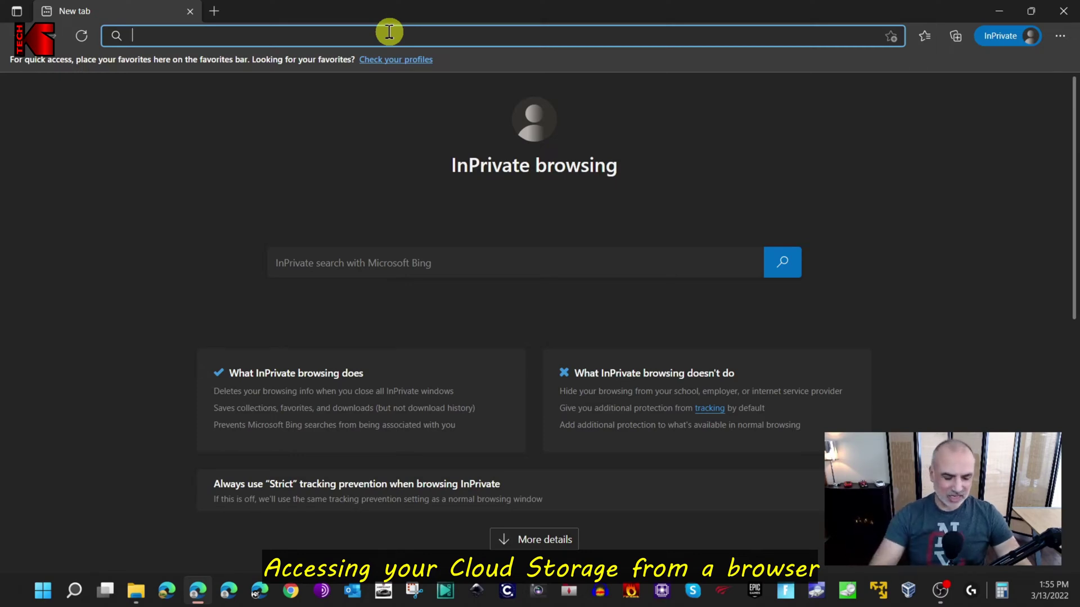
text(https://myddns8974.asuscomm.com/)
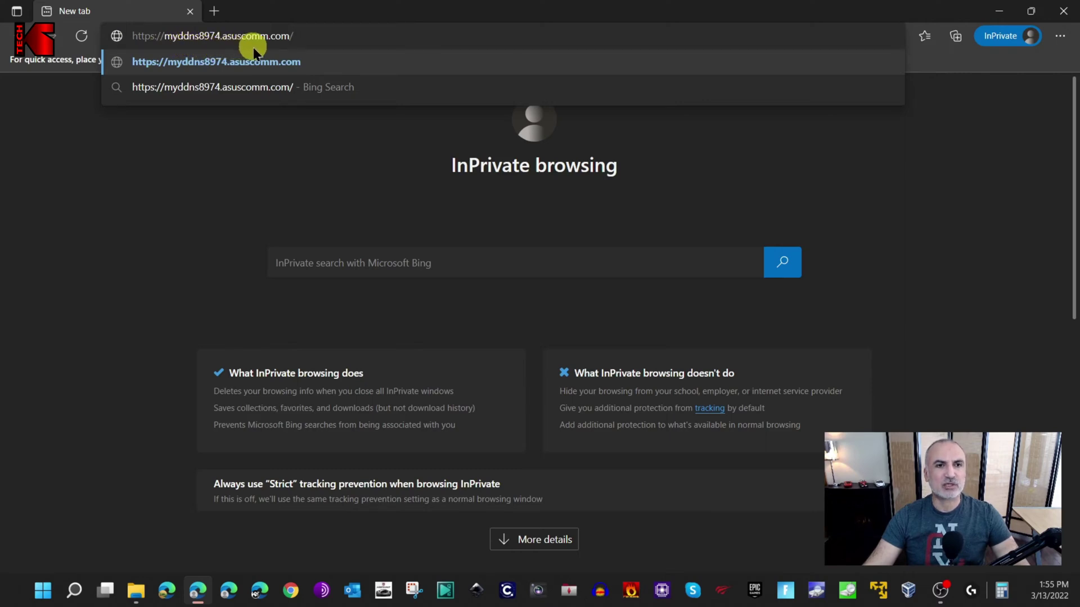
click(343, 61)
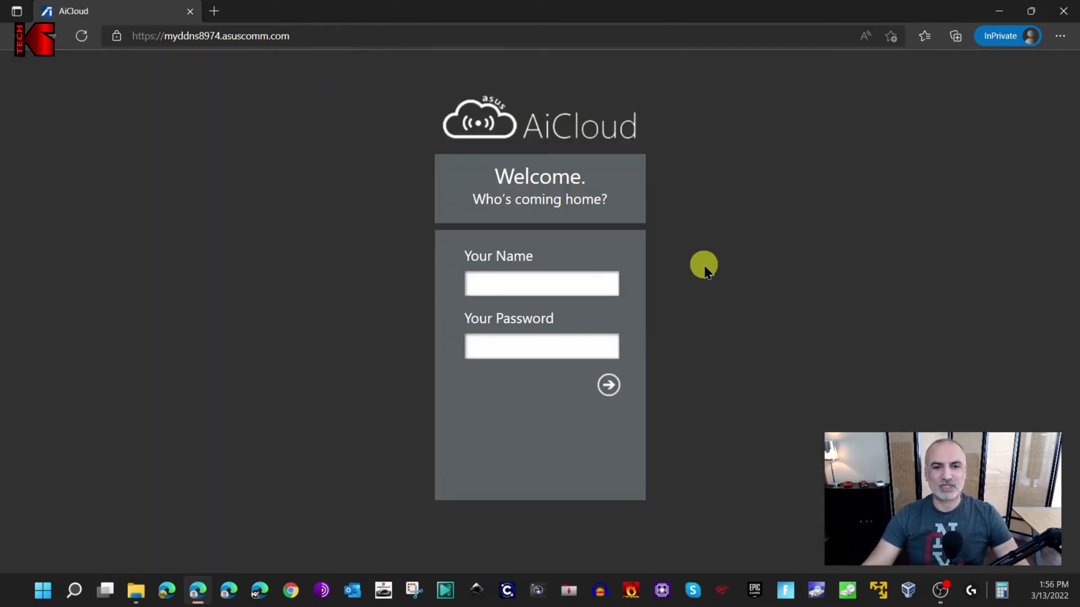
- Sign in to AiCloud as kst, entering the account password
text(kst)
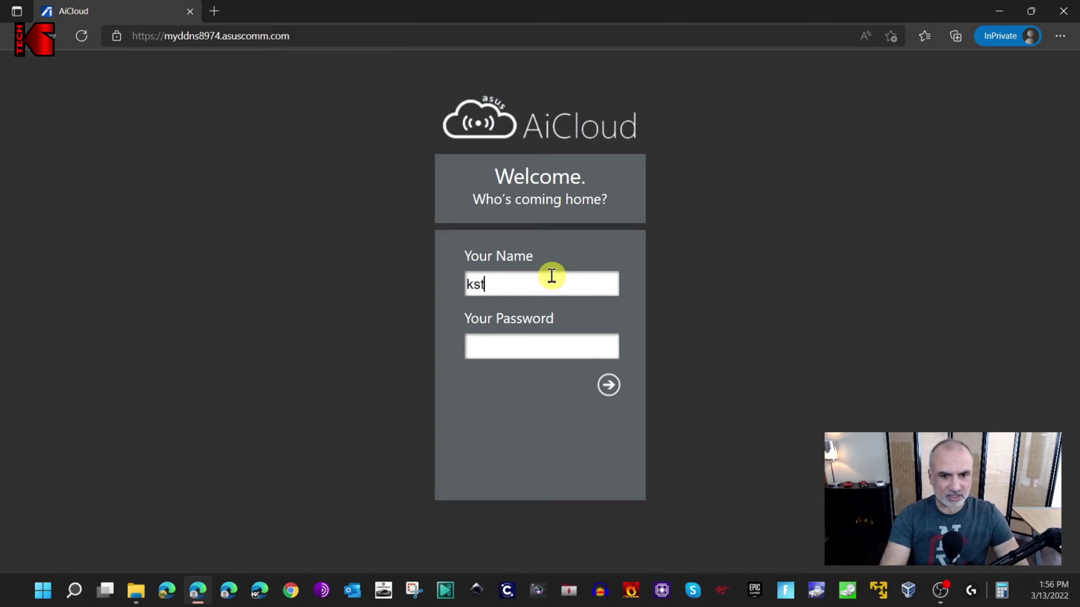
key(Tab)
text(••••••••••••)
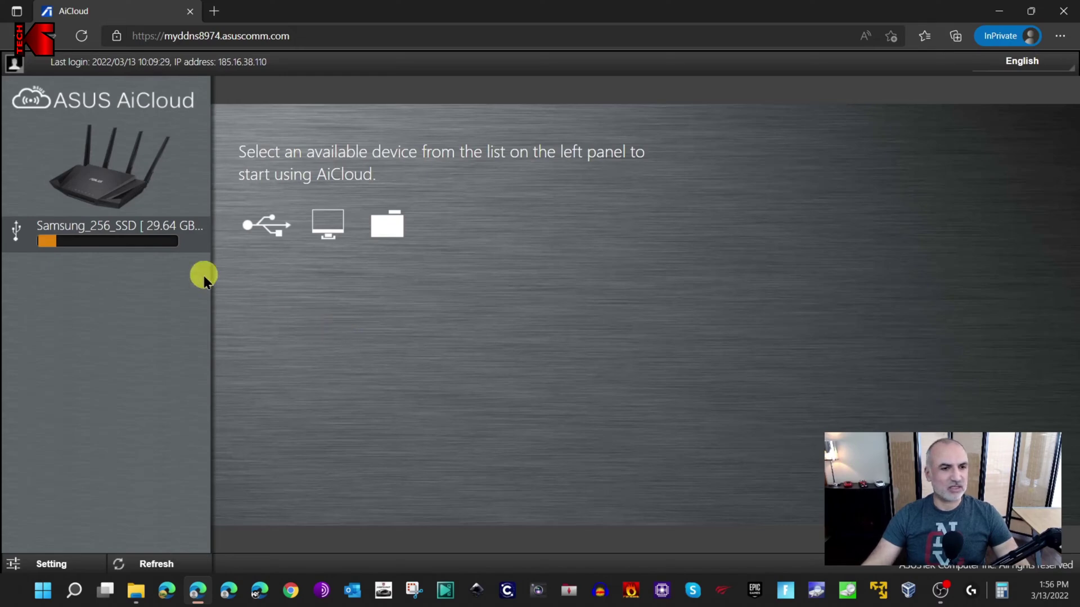
- Open the Install Whonix on USB Key folder inside Photos-Videos on the Samsung_256_SSD drive
click(66, 237)
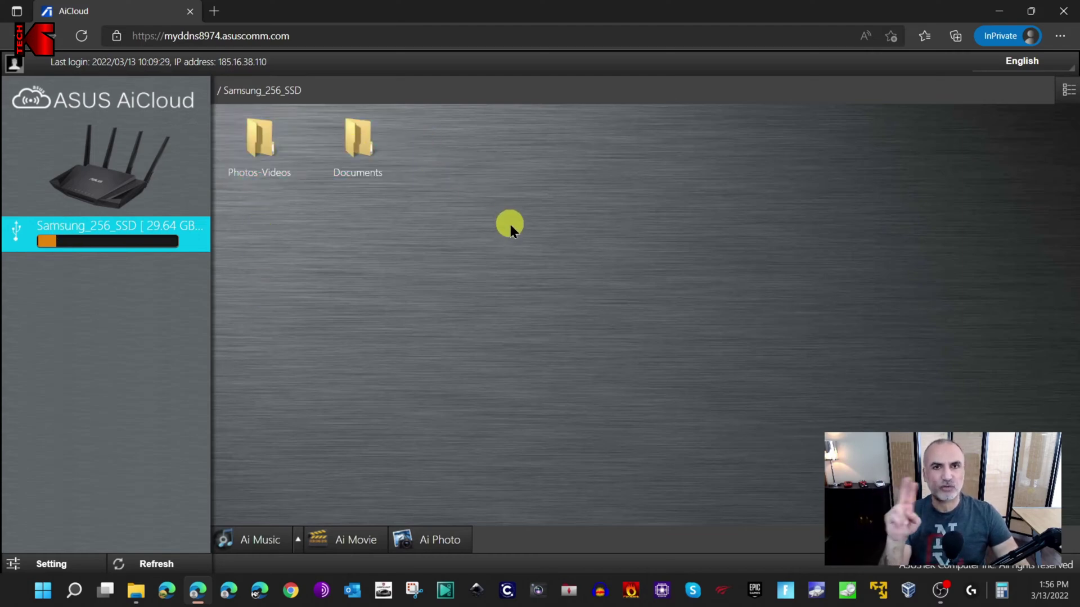
click(257, 151)
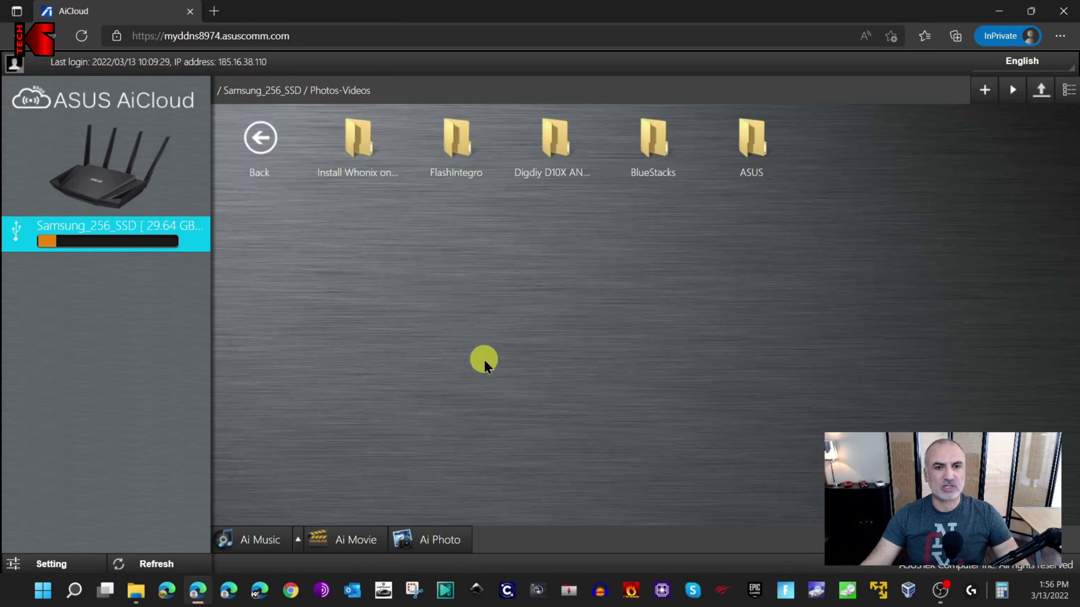
click(357, 141)
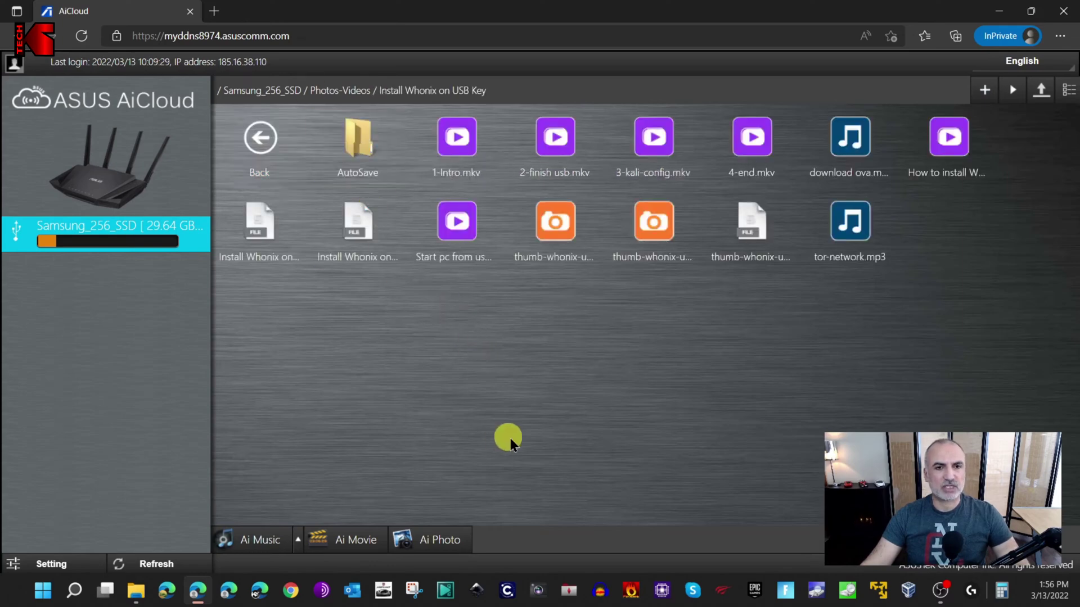
- Try to delete Start pc from usb.MP4 from the Install Whonix on USB Key folder
click(488, 206)
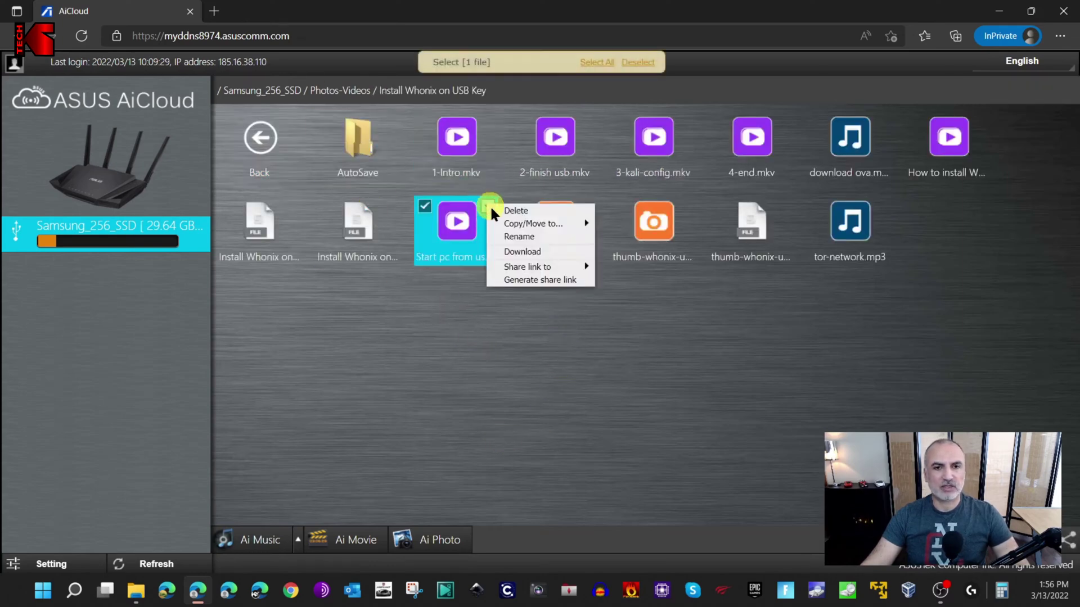
click(513, 211)
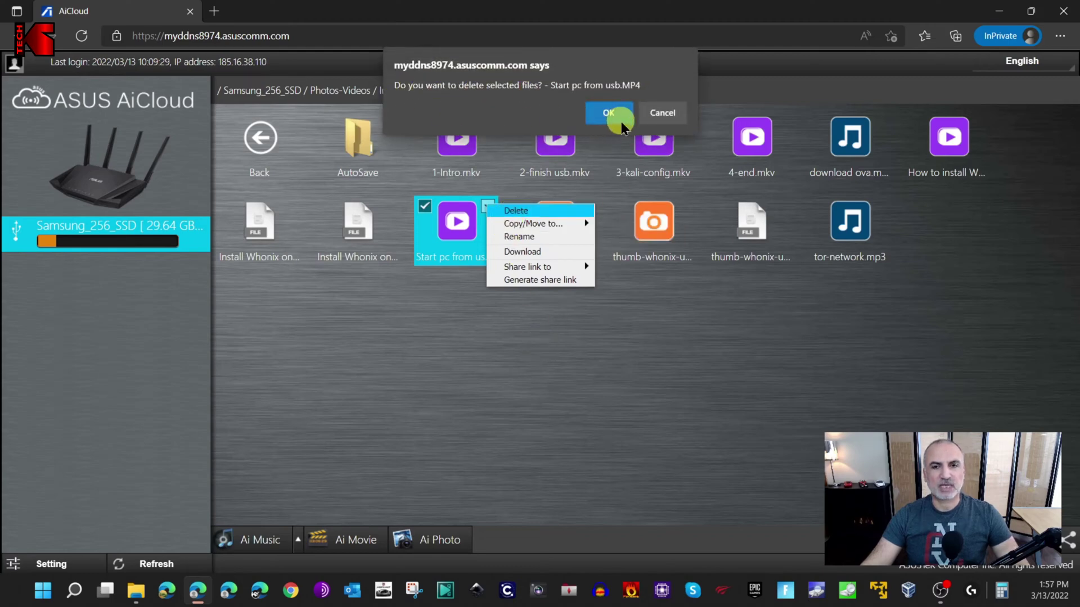
click(619, 115)
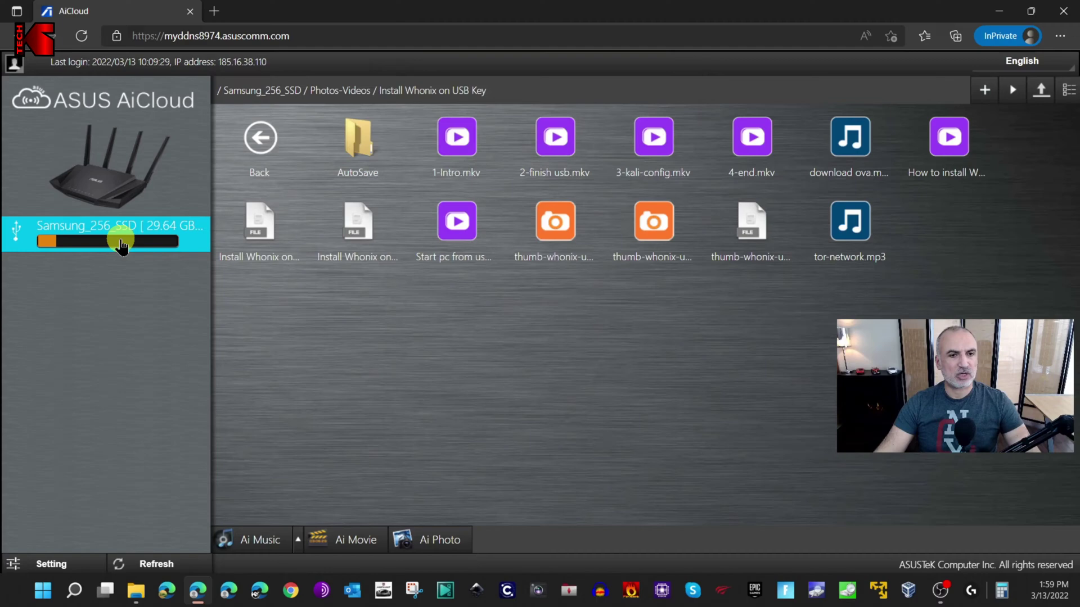
- Delete thumb-digdiy.png from the Documents folder on Samsung_256_SSD and confirm the deletion
click(121, 241)
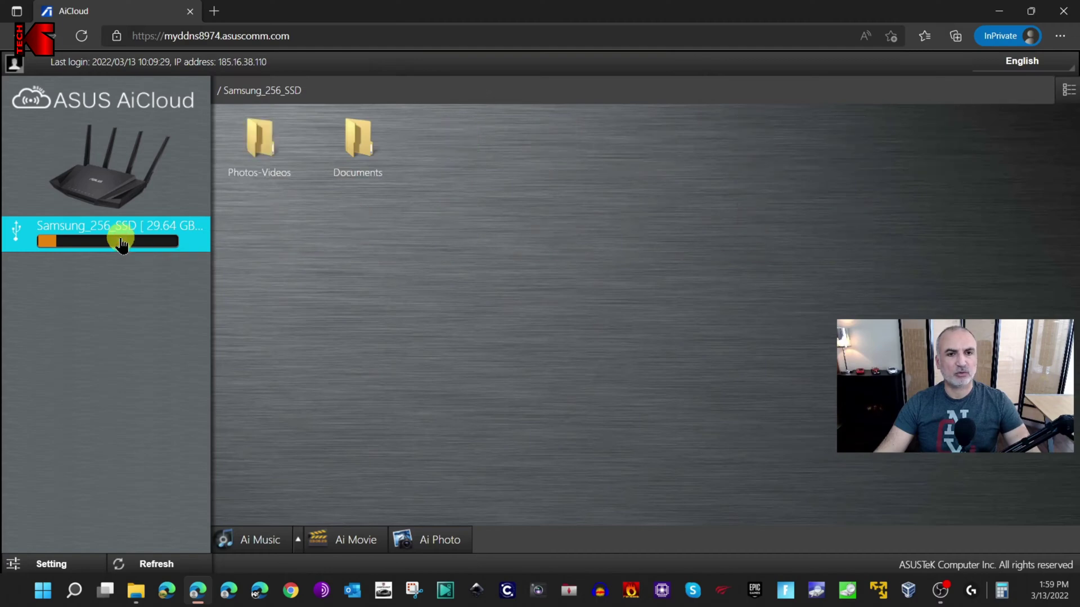
click(363, 155)
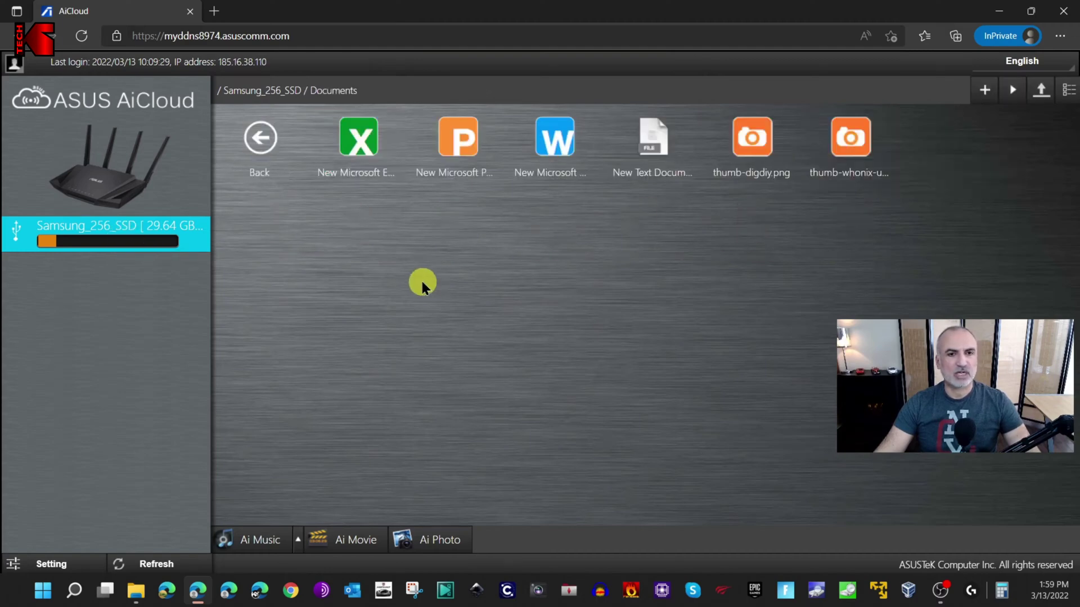
mouse_move(731, 141)
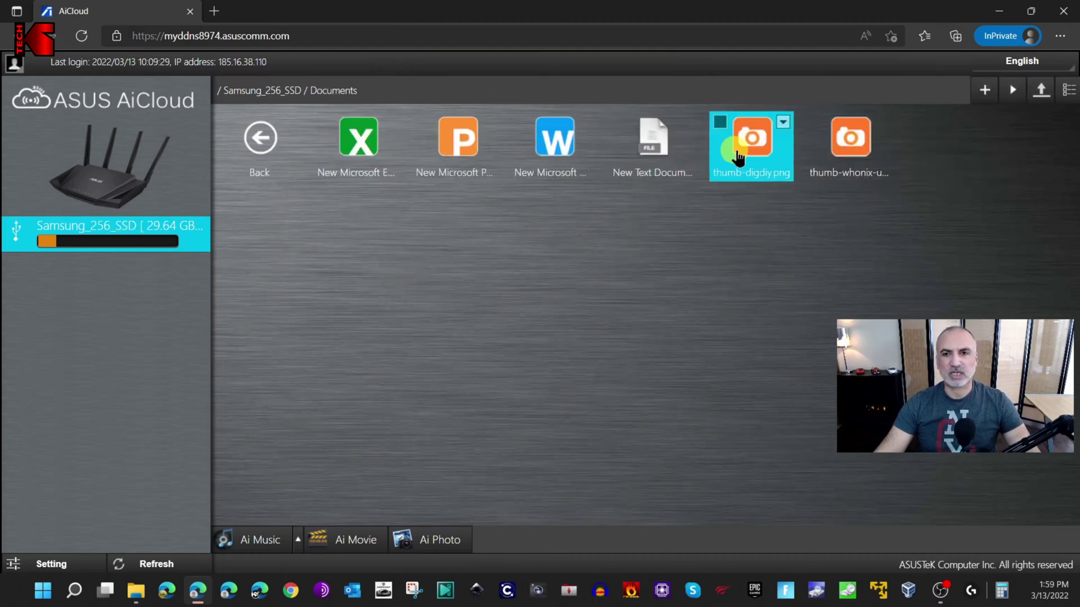
click(784, 122)
click(813, 131)
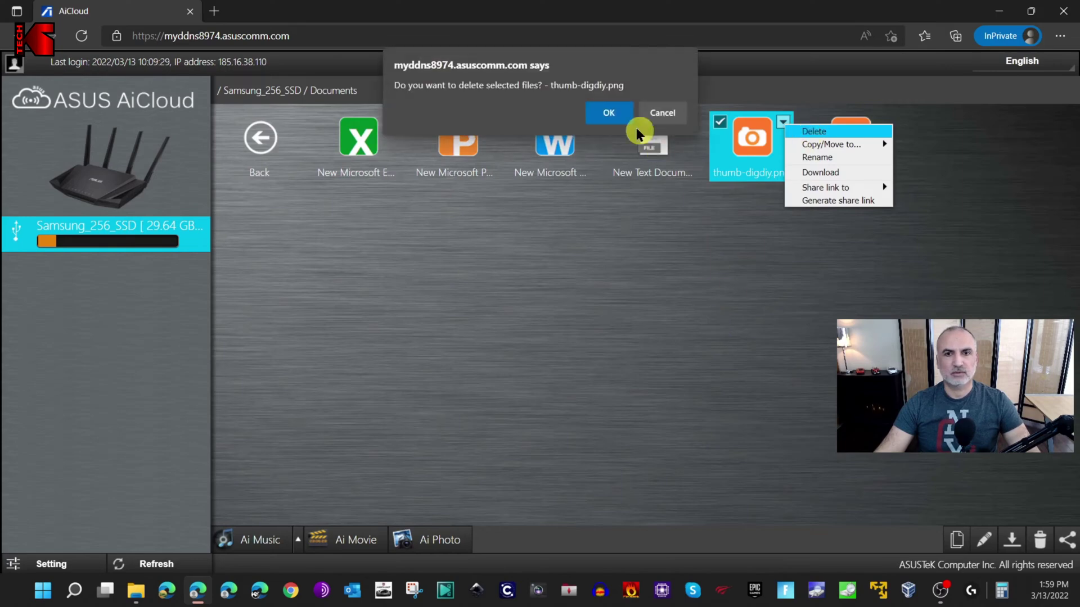
click(613, 113)
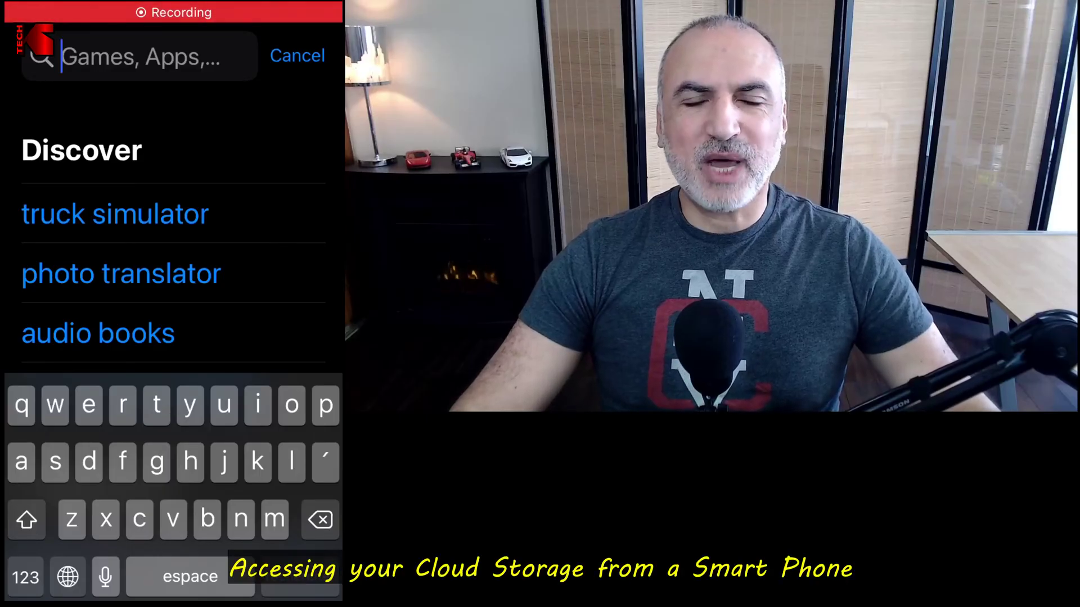
- Search the phone's App Store for asus aicloud and download the ASUS AiCloud app
text(a)
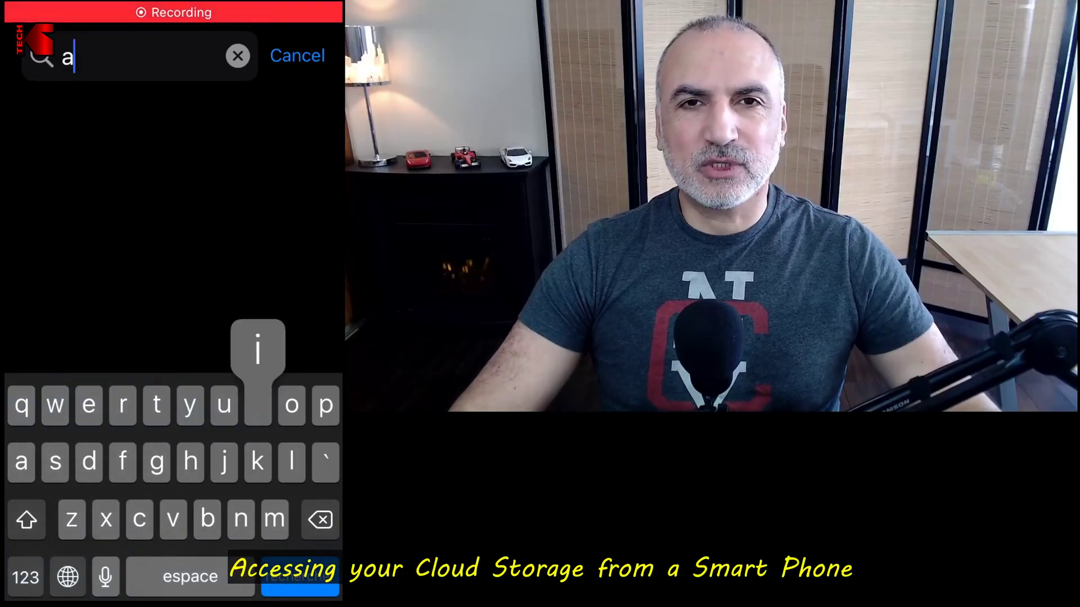
text(icloud)
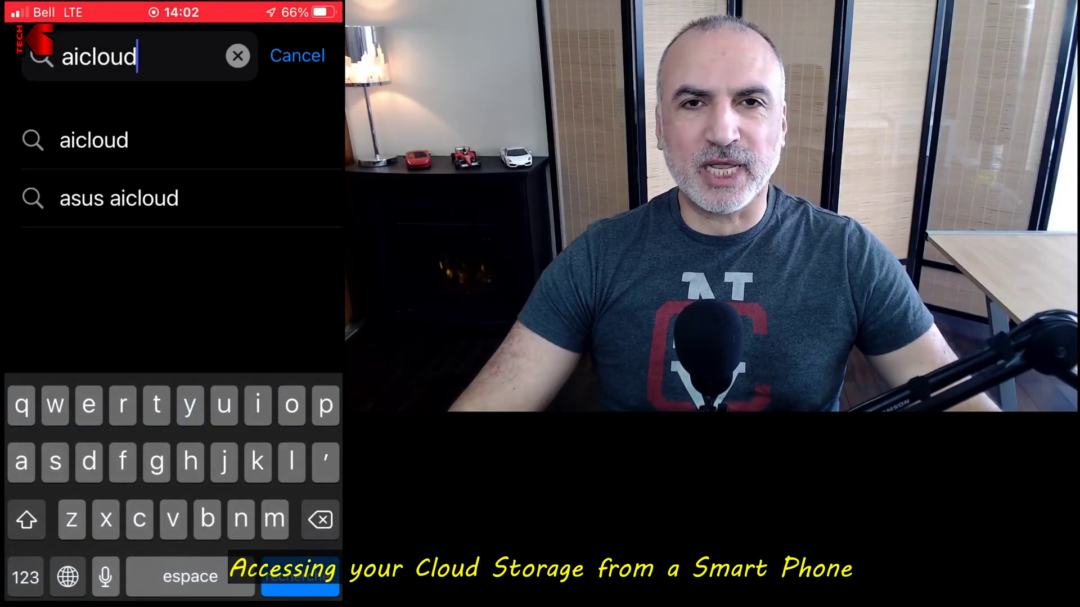
click(118, 198)
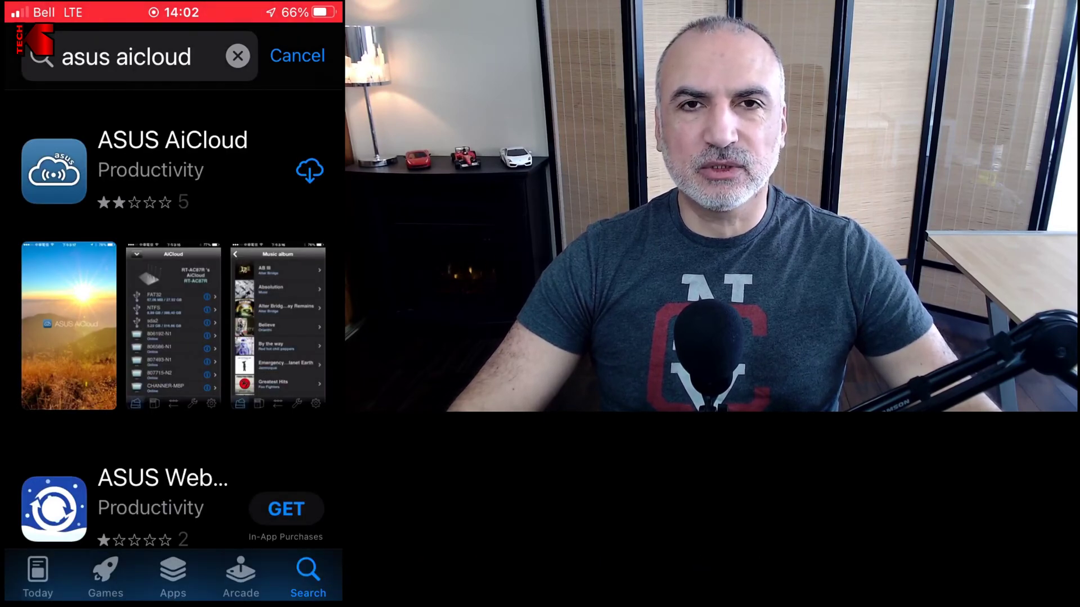
click(310, 170)
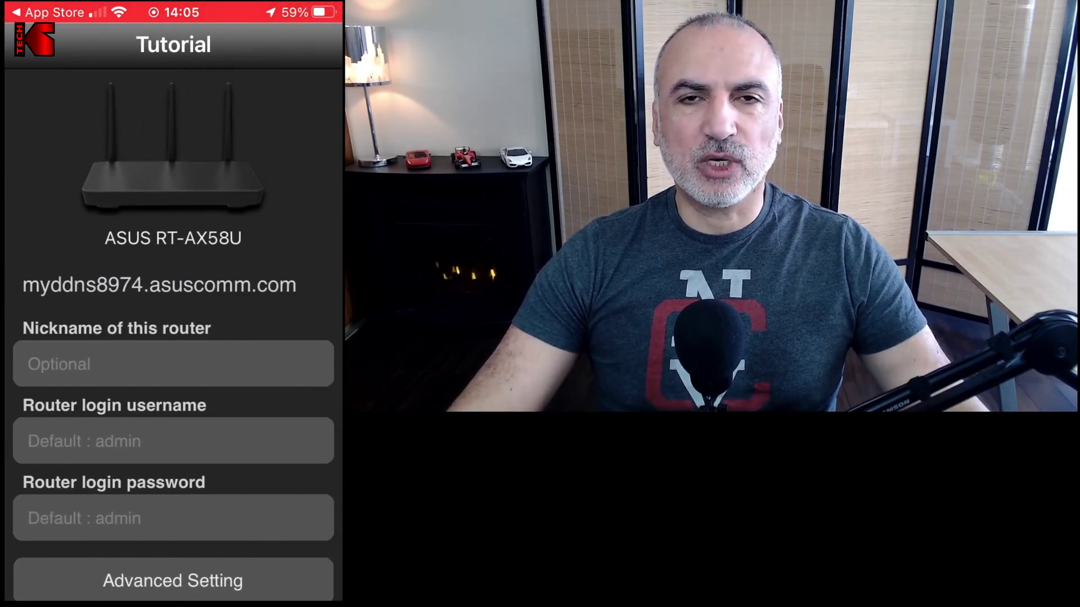
- Set the nickname of the ASUS RT-AX58U router to RT-AX3000 in the AiCloud app
click(174, 364)
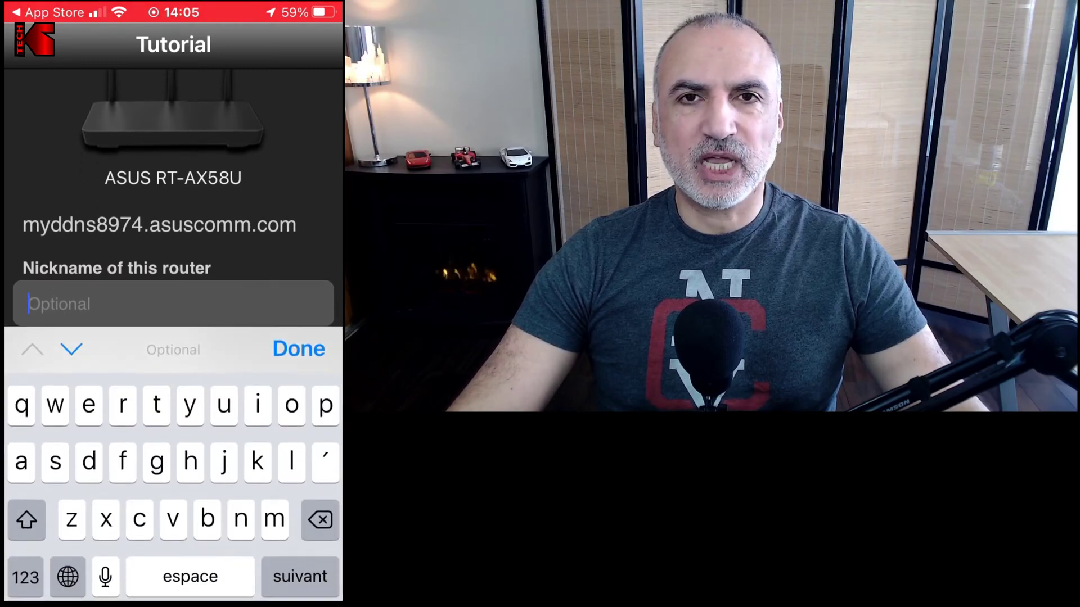
text(RT)
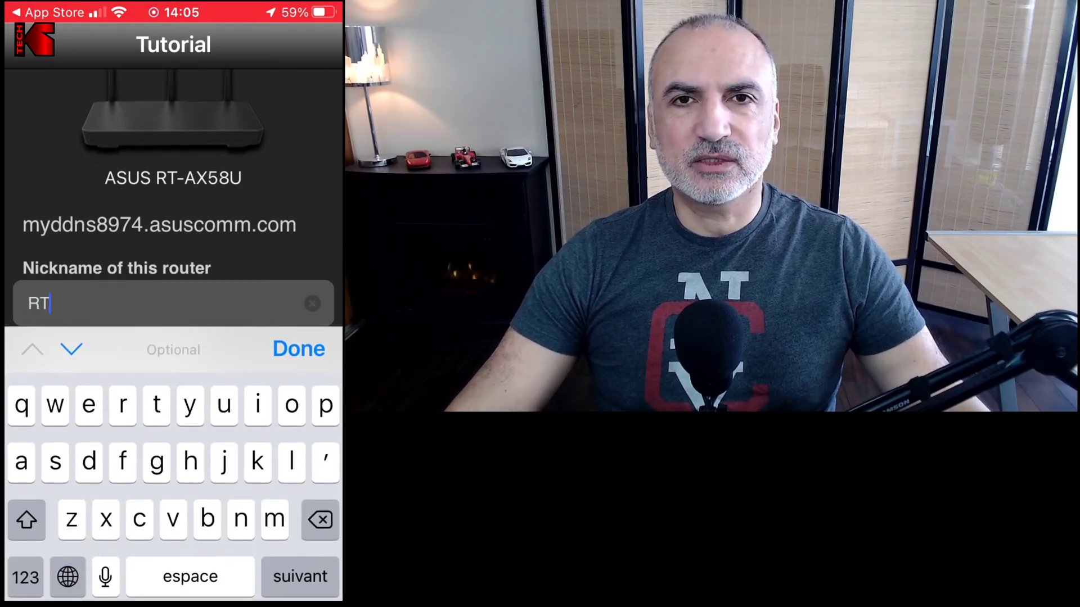
text(-)
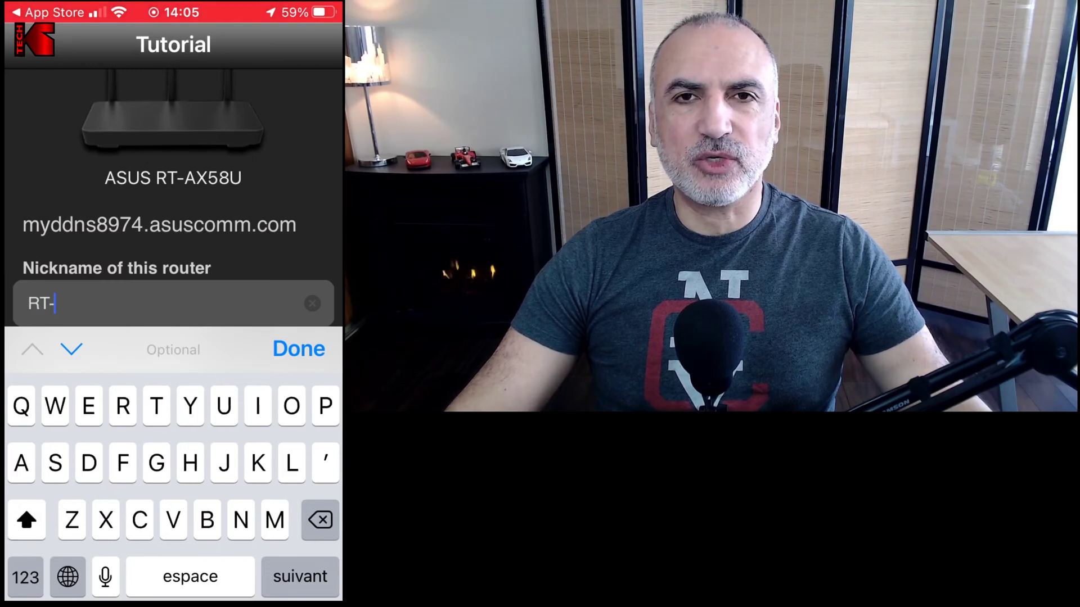
text(AX)
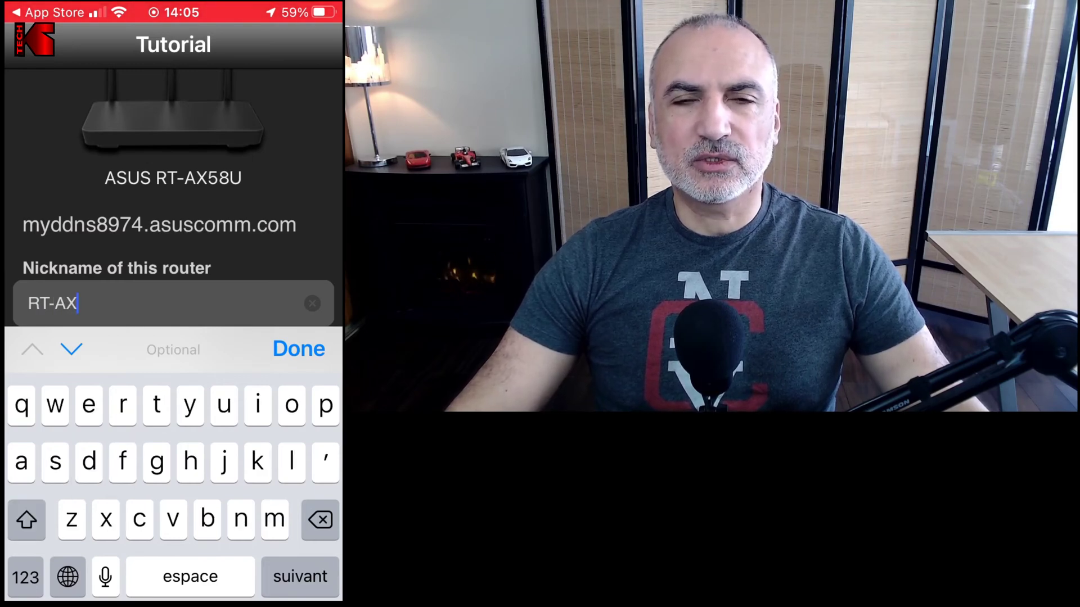
text(3)
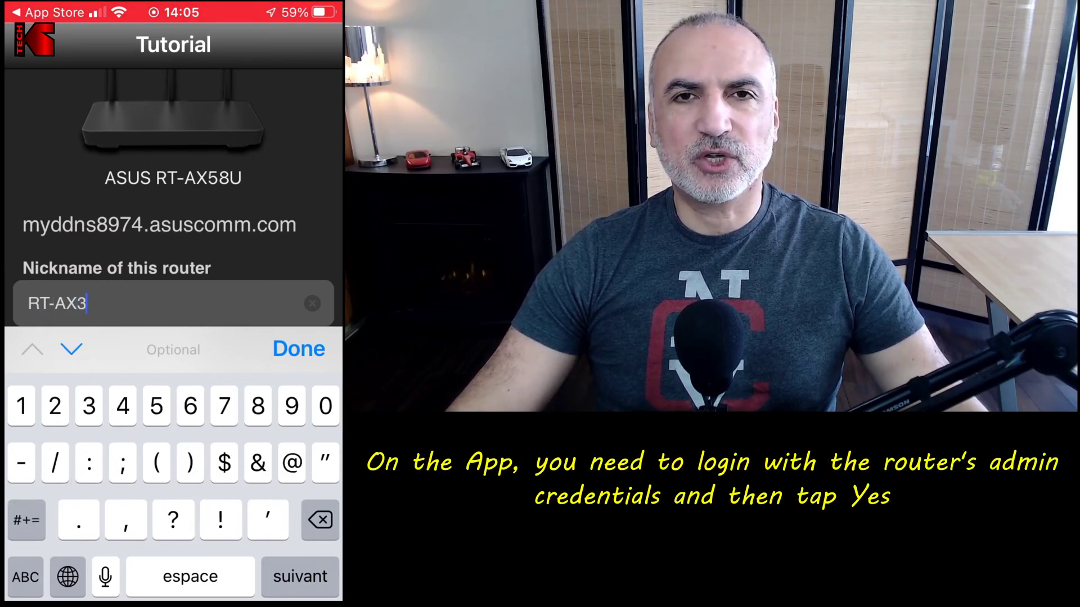
text(000)
click(299, 349)
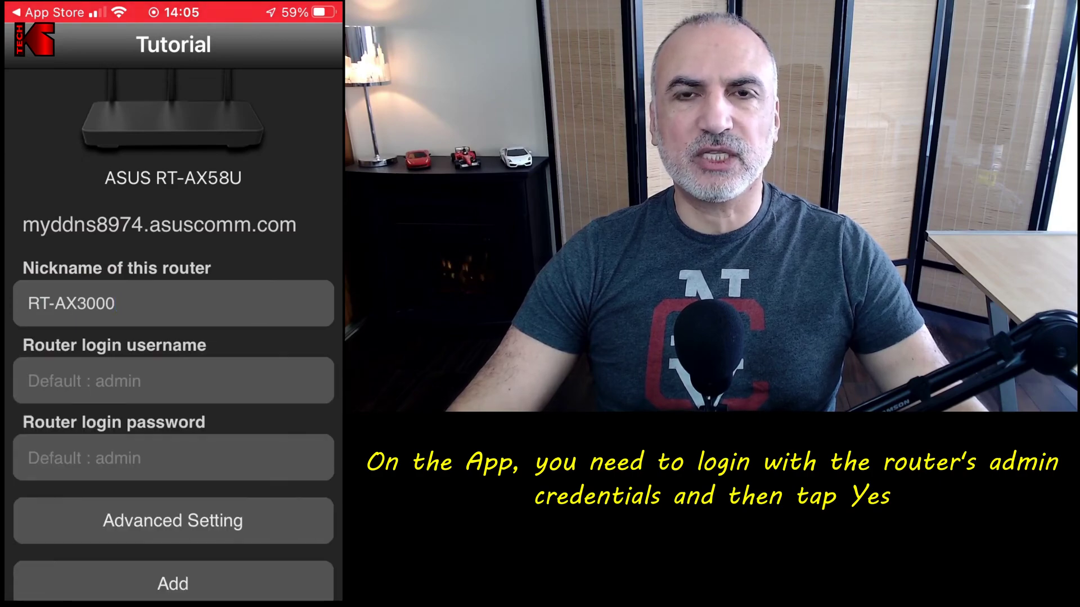
- Enter the router login username and password, add the router, and accept enabling the remote connection
click(174, 381)
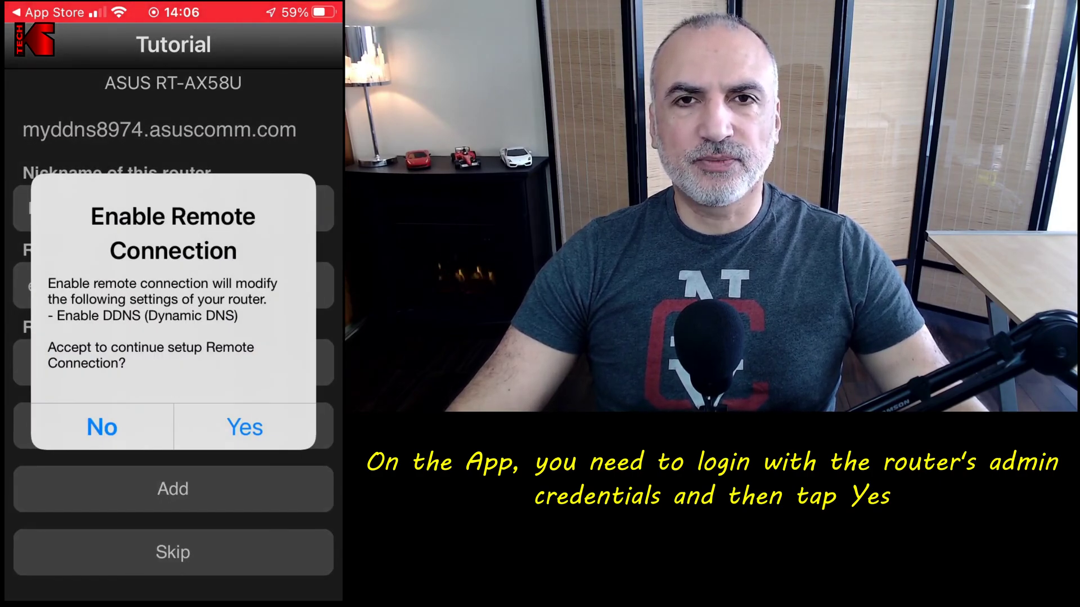
click(244, 427)
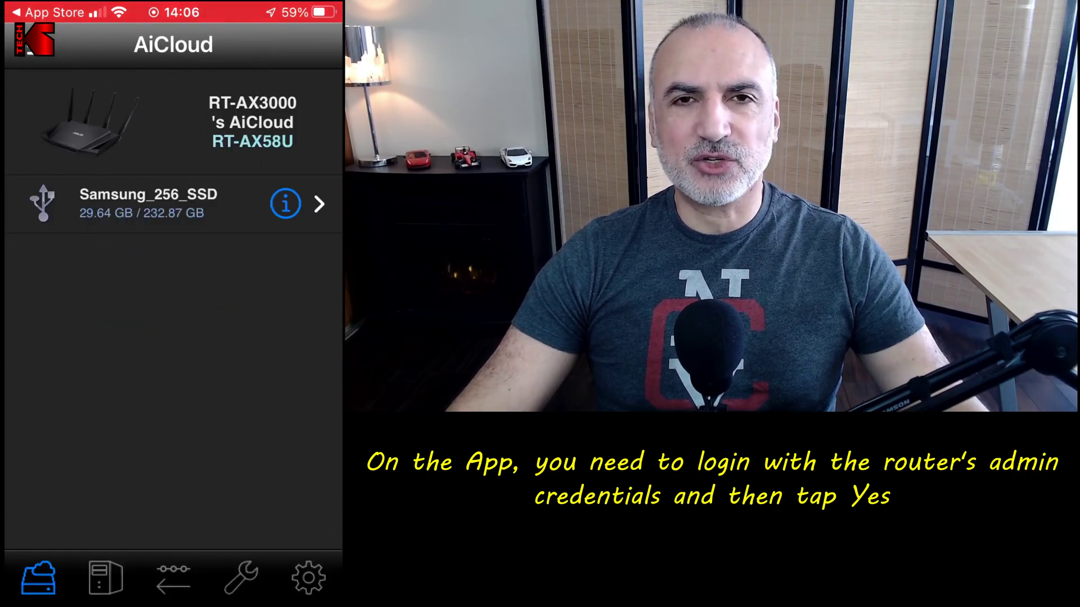